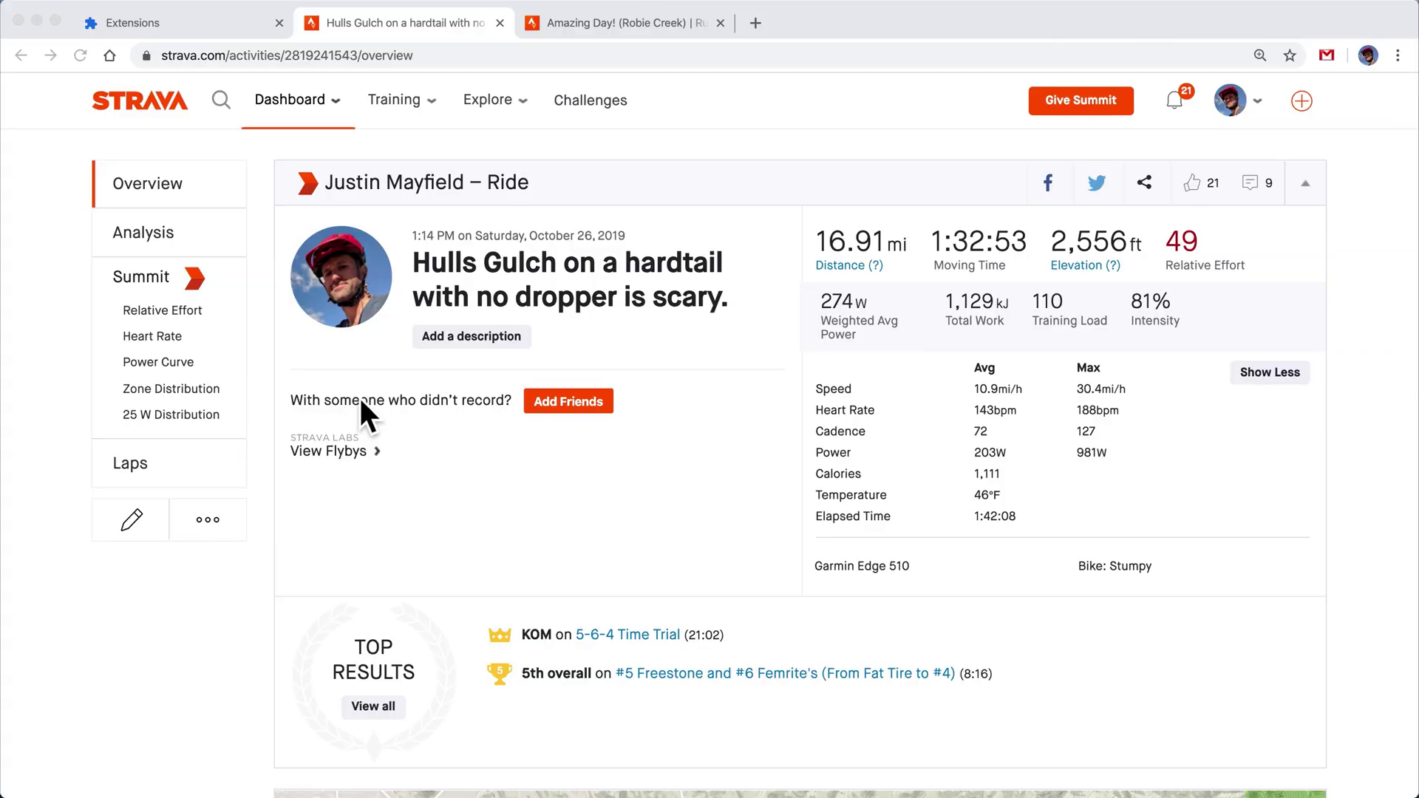
# - Enable Sauce for Strava on chrome://extensions and reload the Hulls Gulch ride page
pyautogui.click(162, 24)
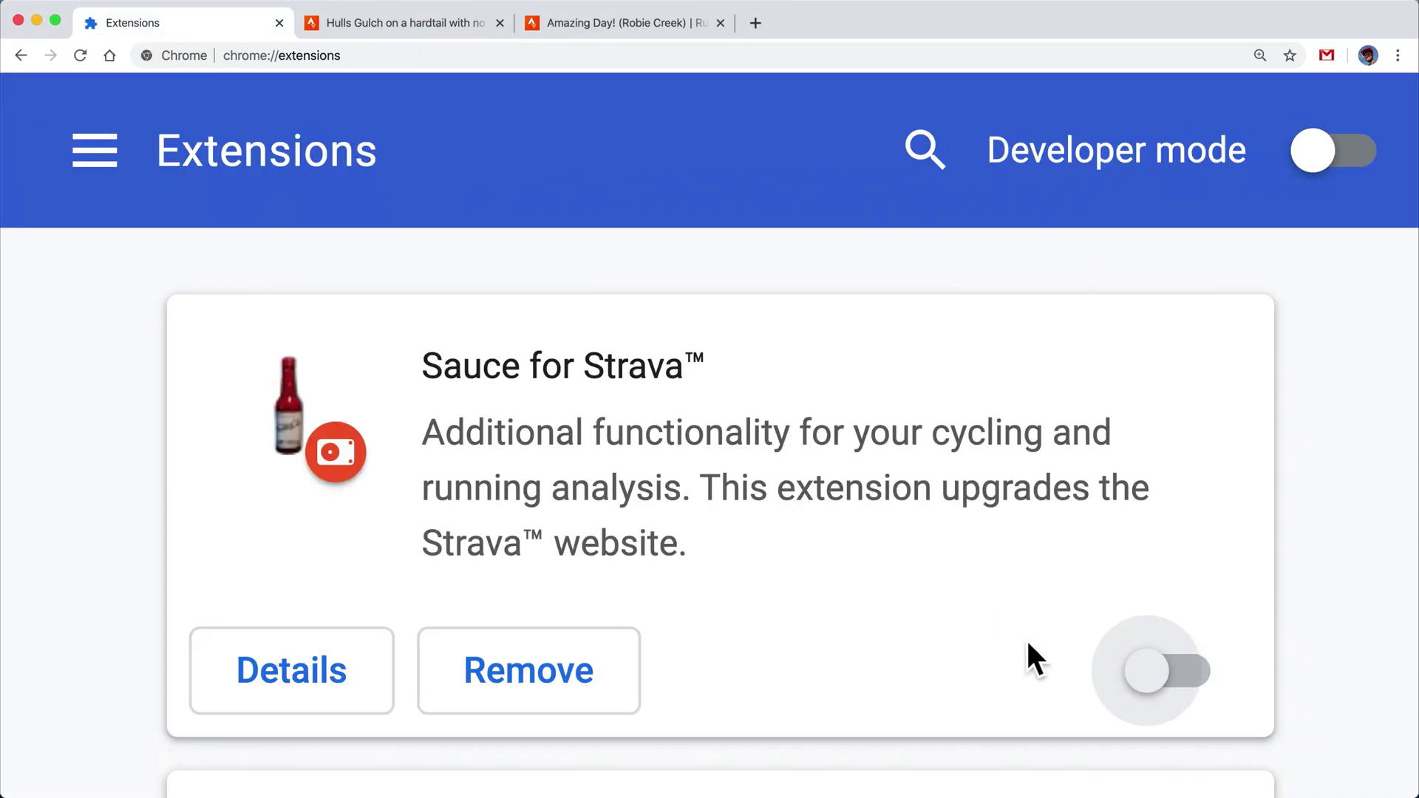
pyautogui.click(1165, 675)
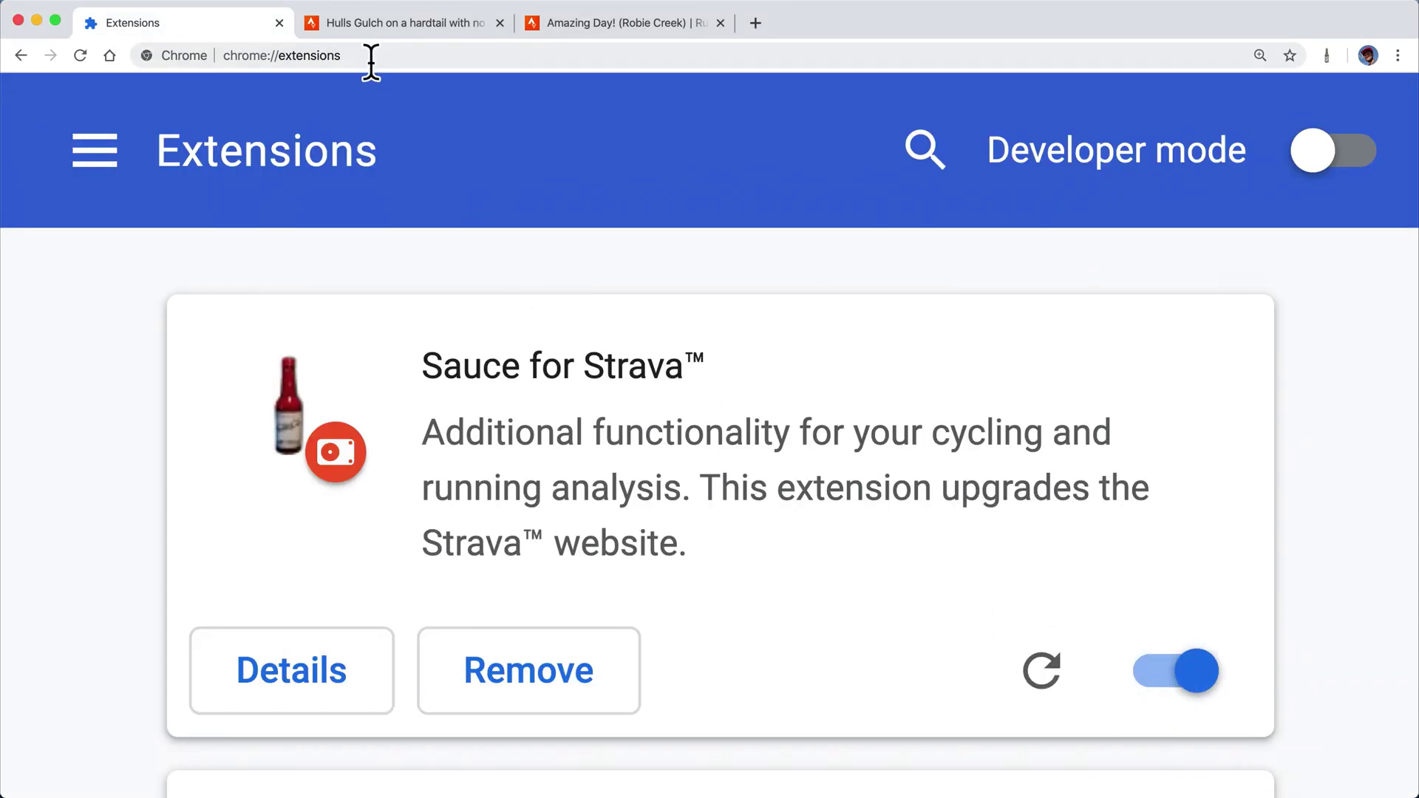
pyautogui.click(369, 27)
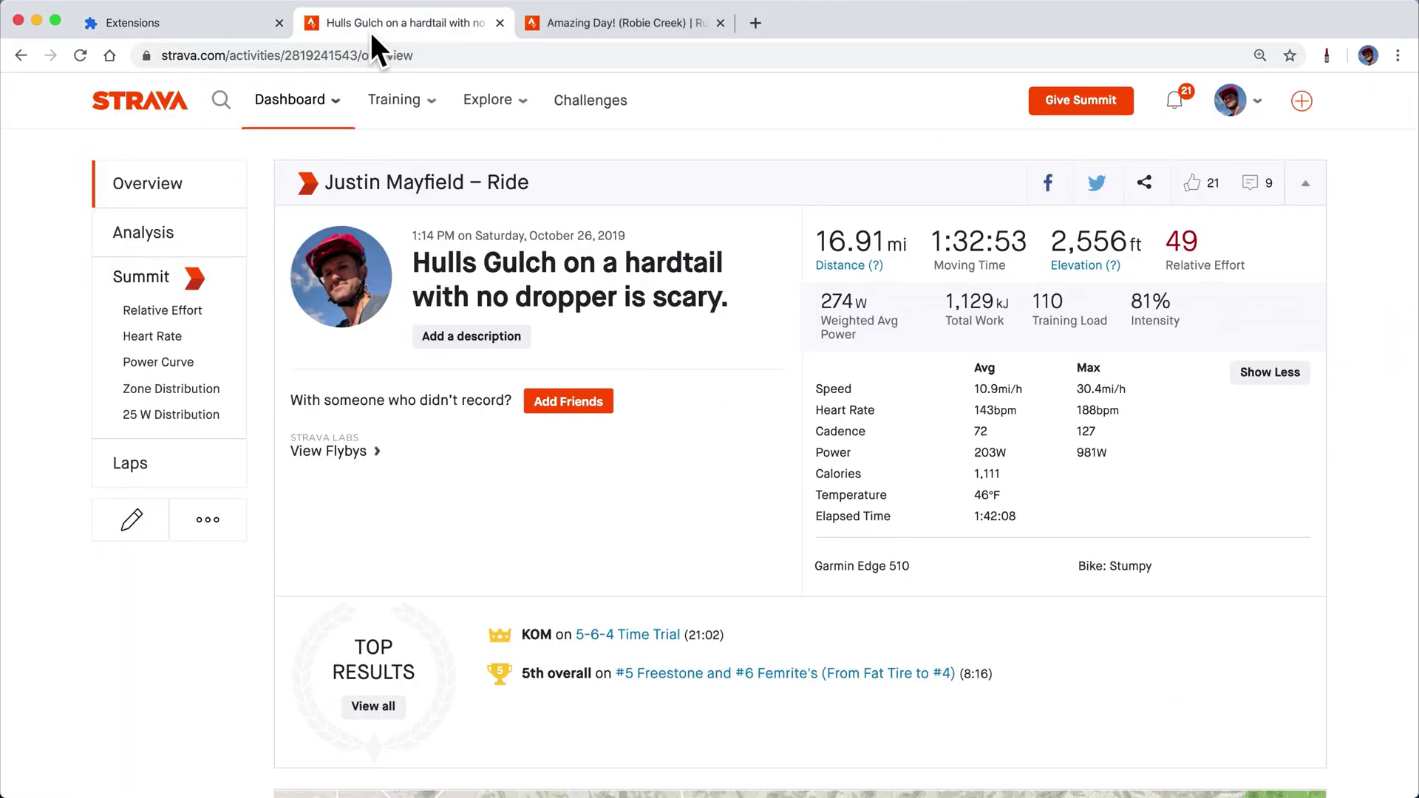
pyautogui.click(88, 62)
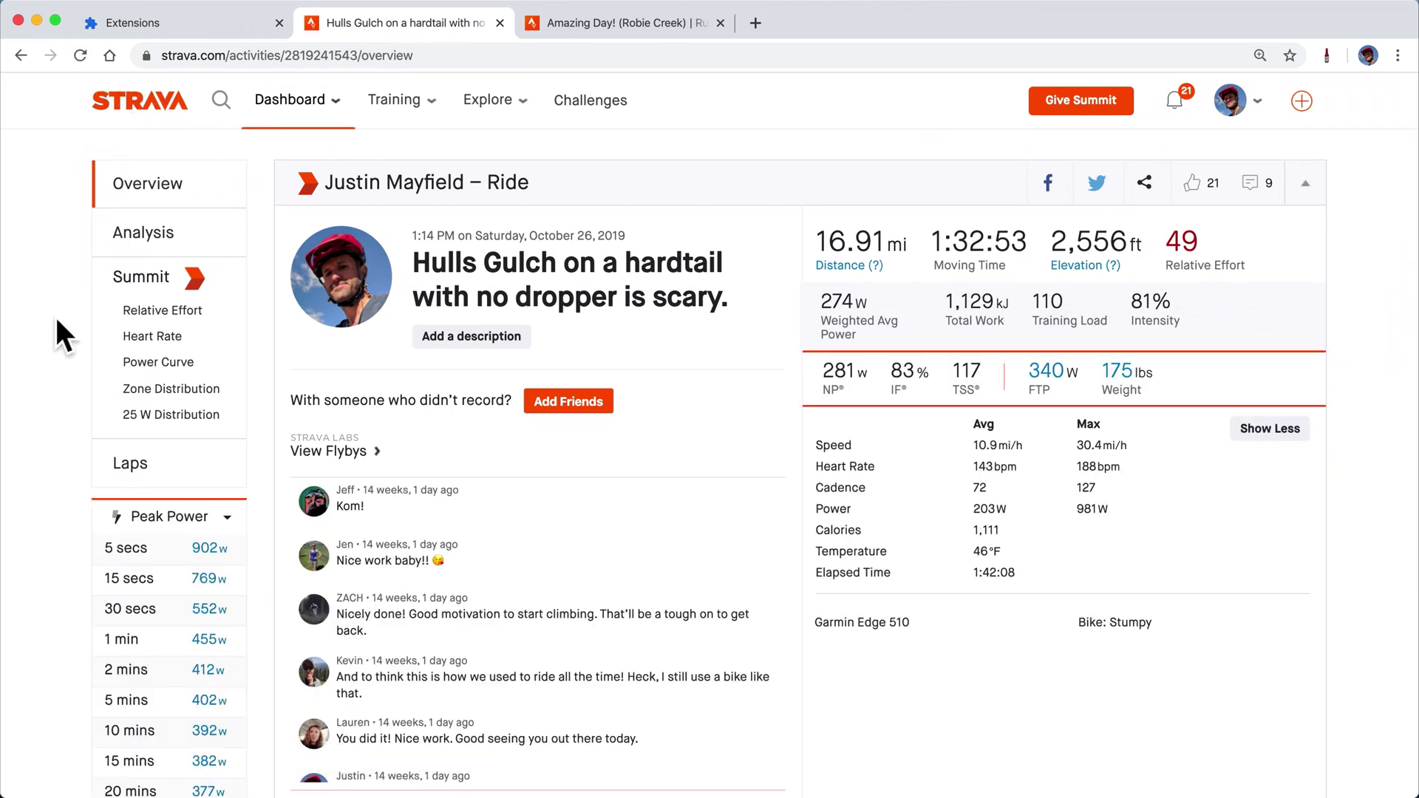
pyautogui.scroll(-2, 61, 353)
pyautogui.scroll(-2, 60, 352)
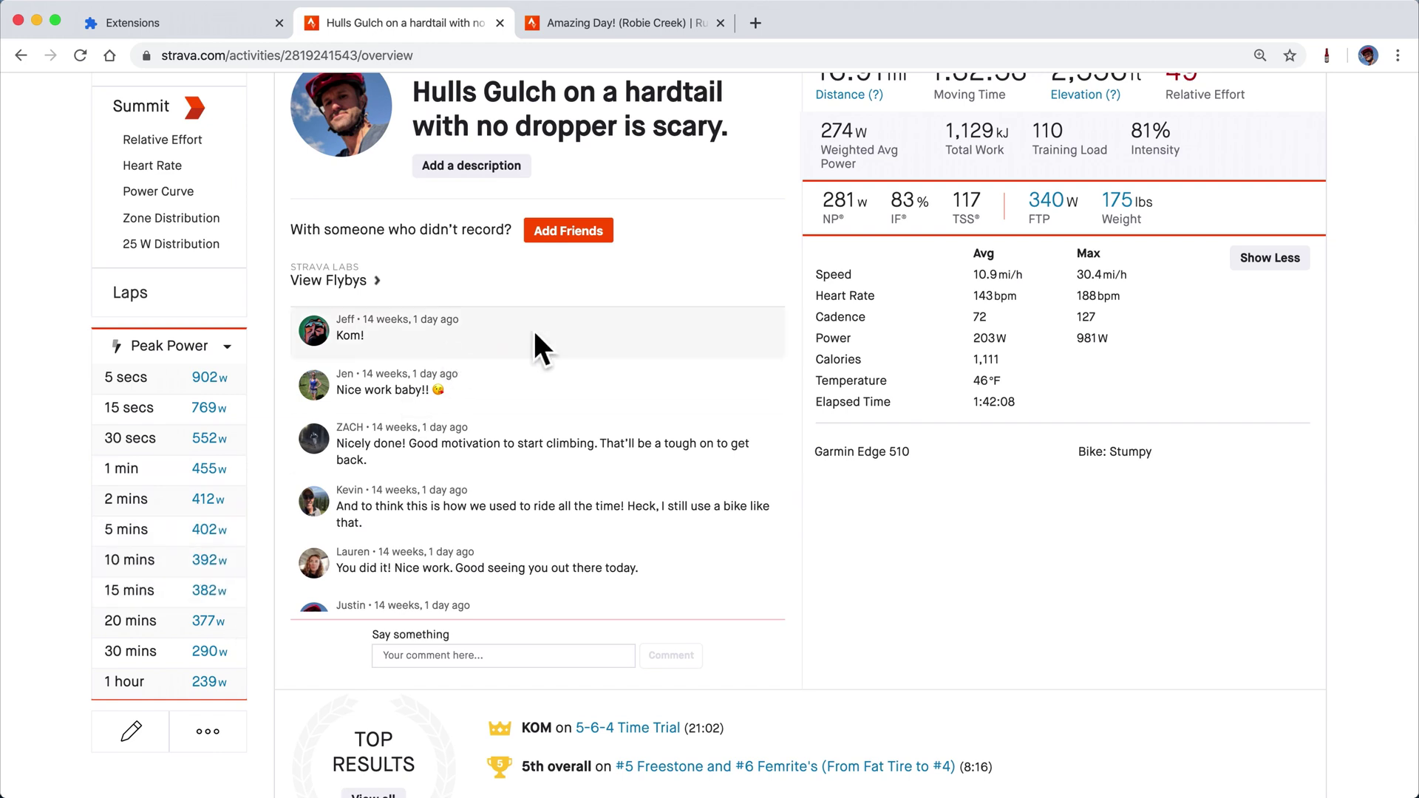
pyautogui.scroll(-1, 645, 494)
pyautogui.scroll(-3, 649, 510)
pyautogui.scroll(-1, 649, 510)
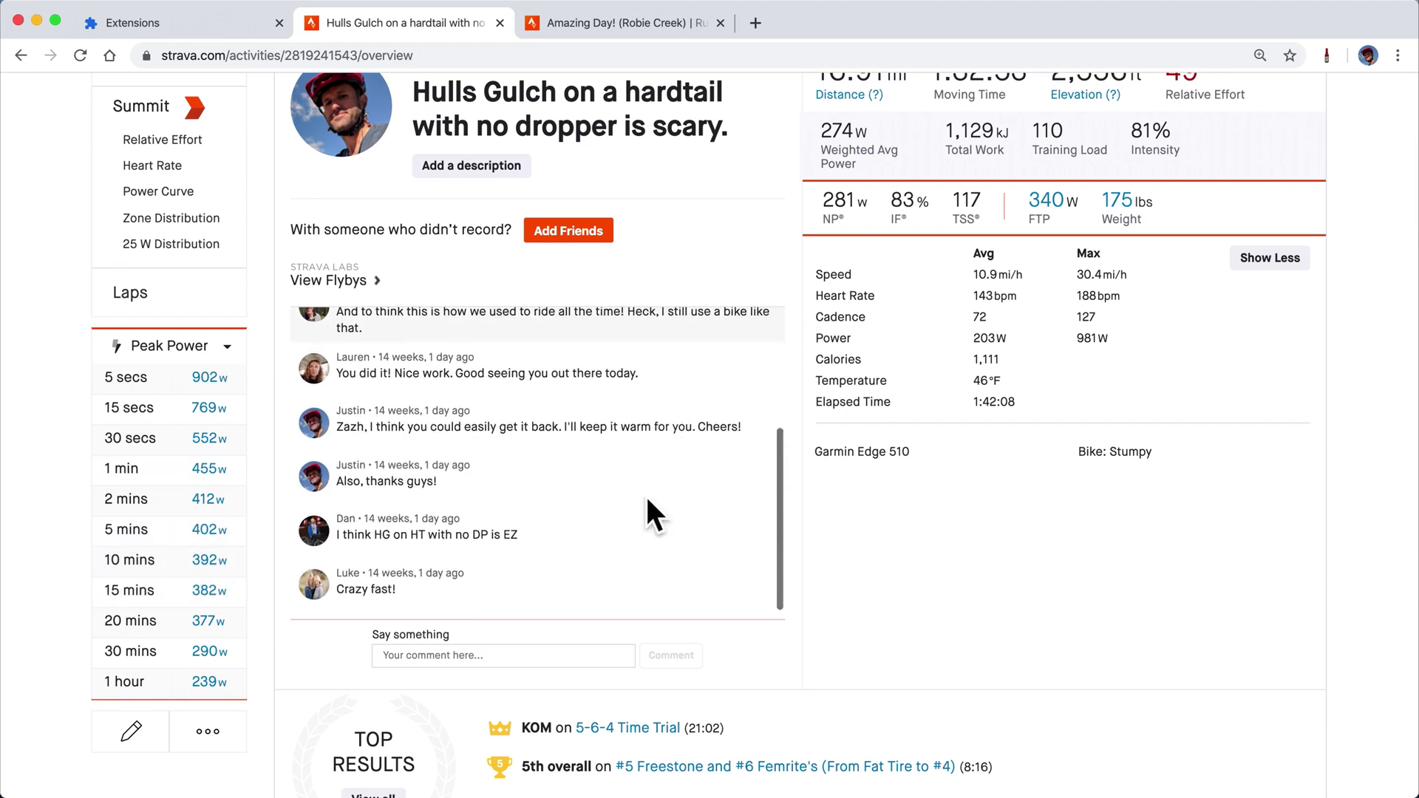
pyautogui.scroll(1, 648, 510)
pyautogui.scroll(4, 649, 510)
pyautogui.scroll(3, 966, 486)
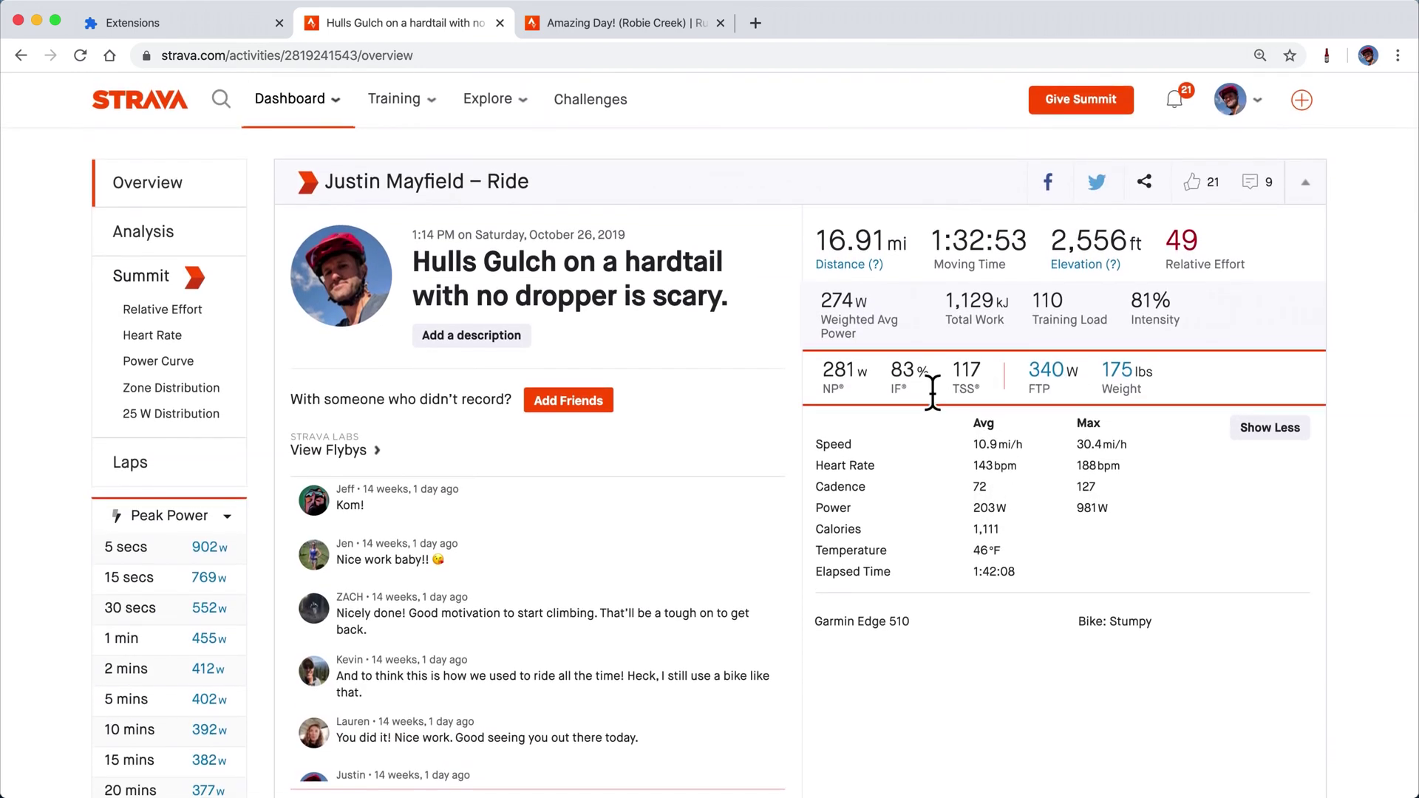
pyautogui.scroll(-1, 933, 390)
pyautogui.scroll(-2, 934, 394)
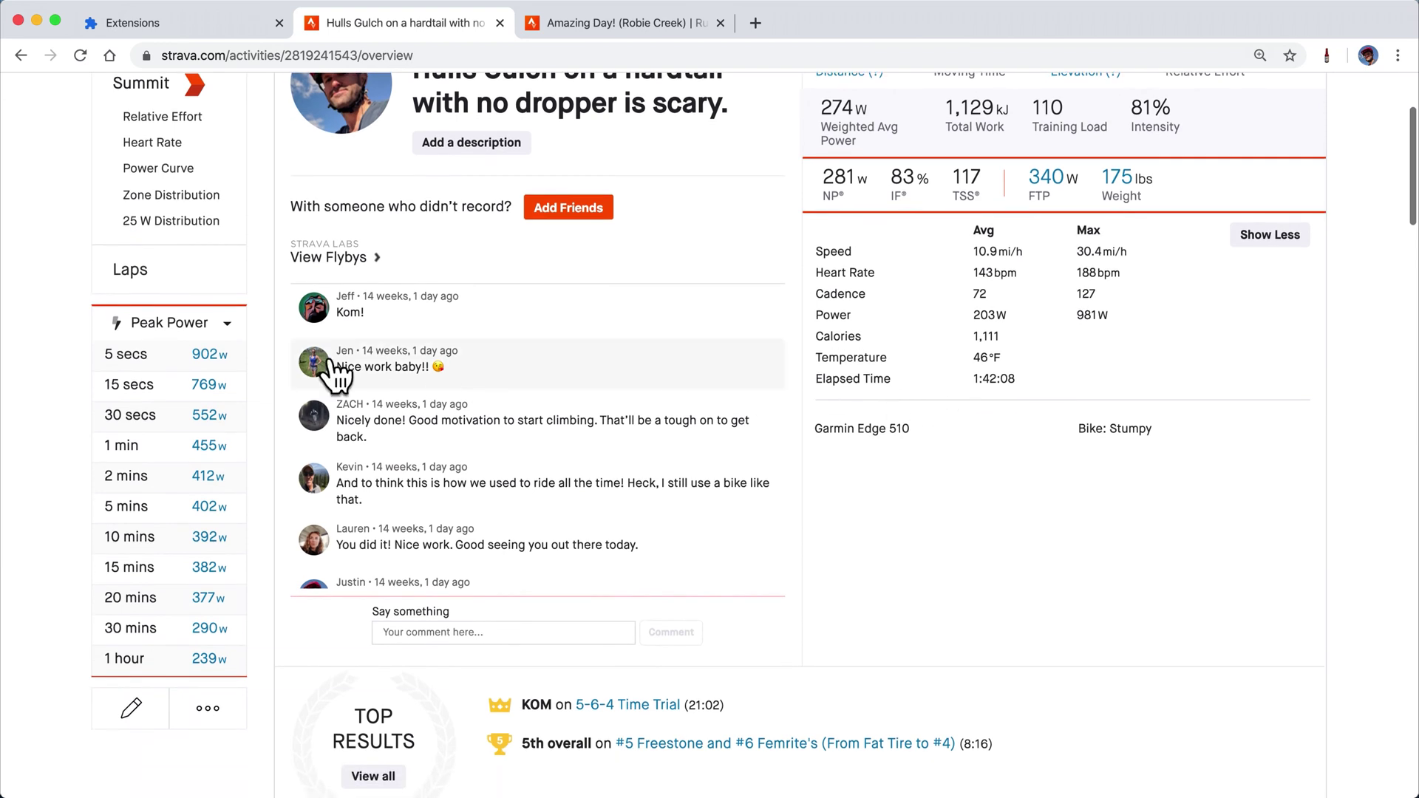
# - Inspect the 2- and 20-minute peak power efforts, then the 30-minute Peak NP effort
pyautogui.click(148, 486)
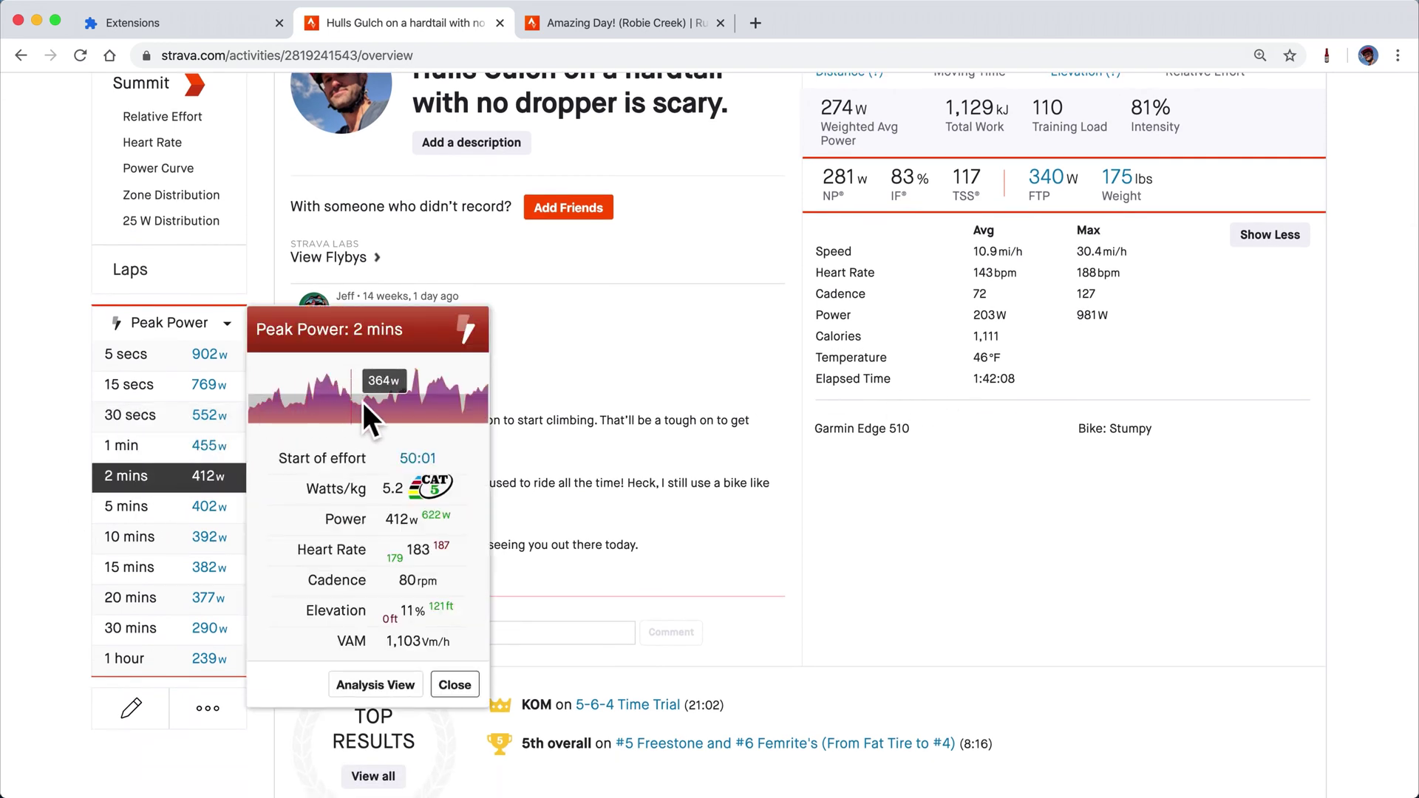
pyautogui.click(197, 607)
pyautogui.scroll(-3, 181, 603)
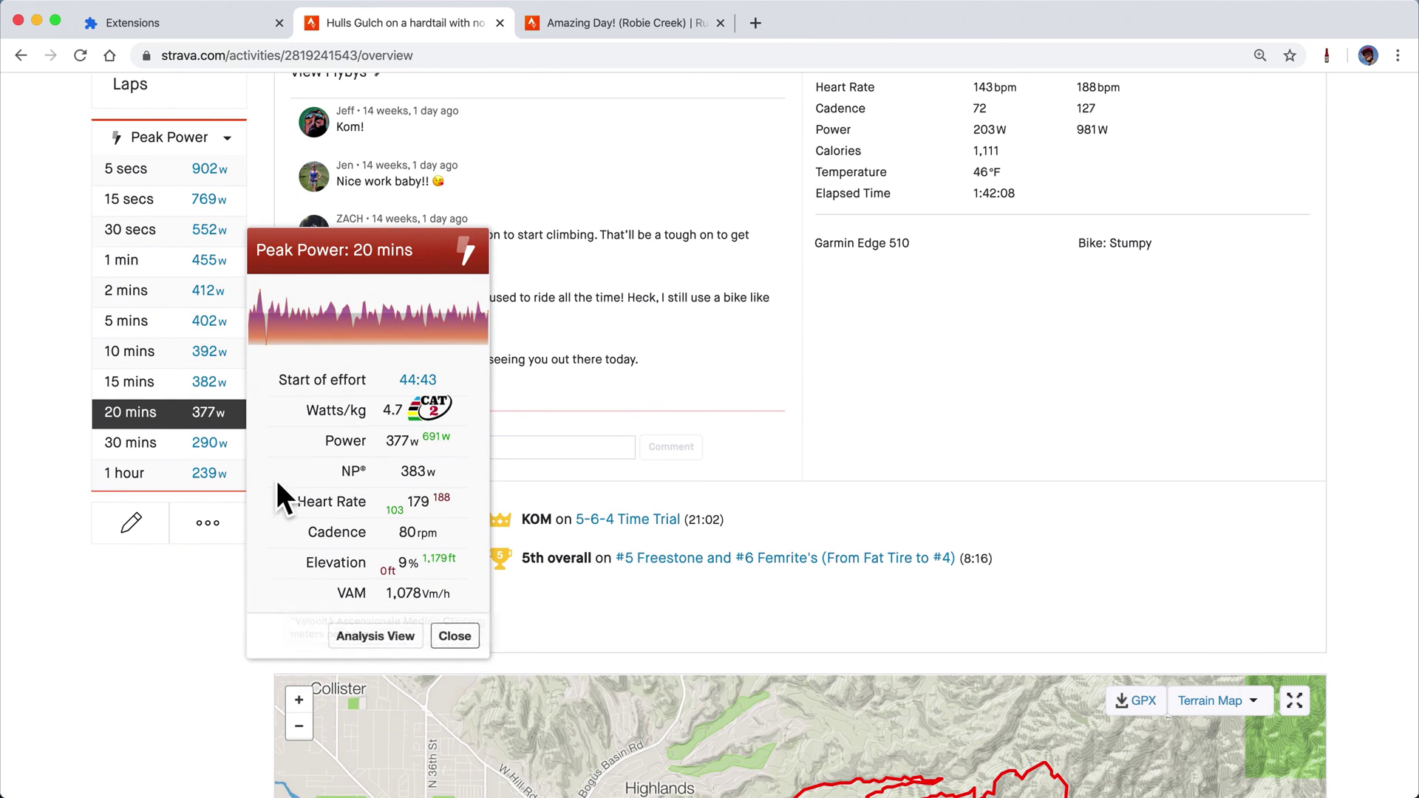
pyautogui.click(209, 151)
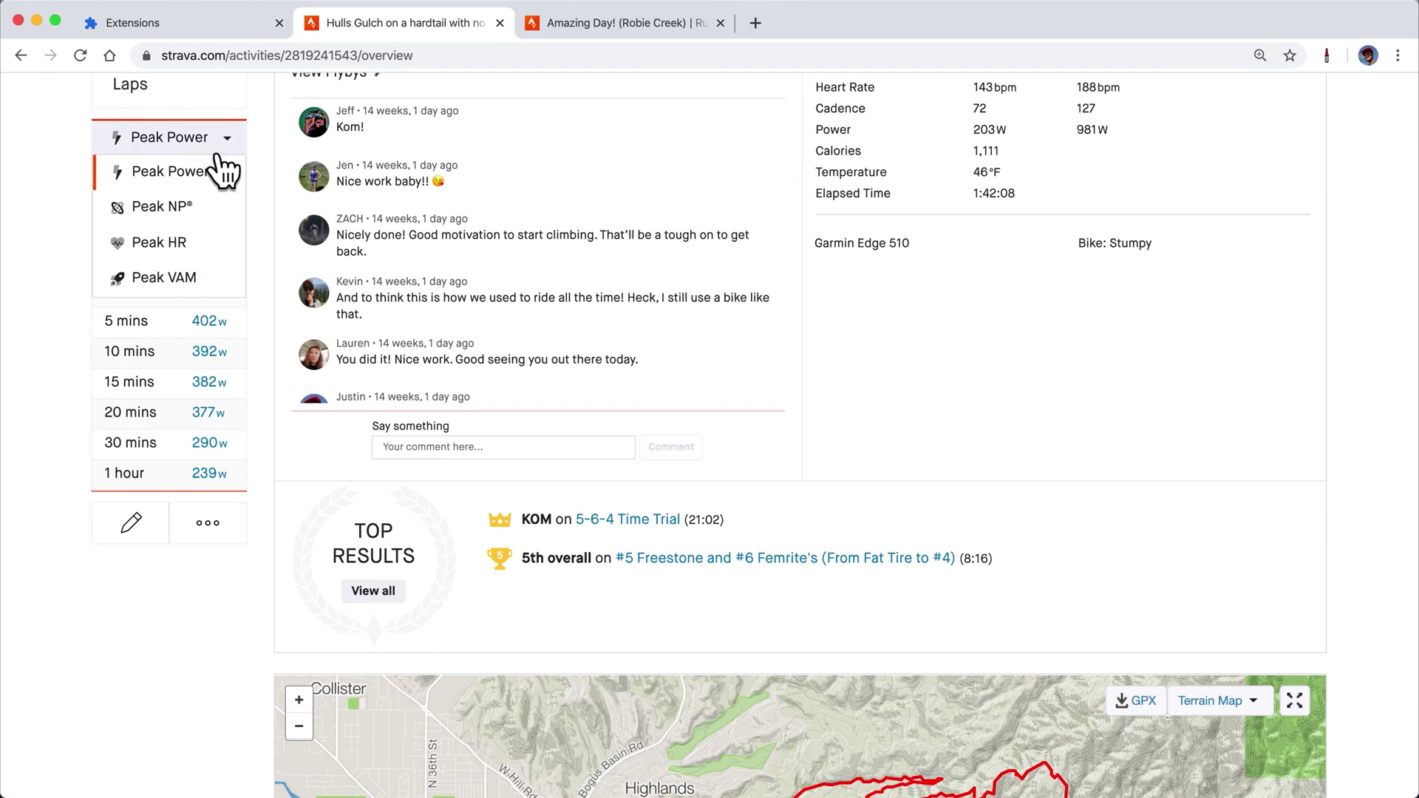
pyautogui.click(230, 216)
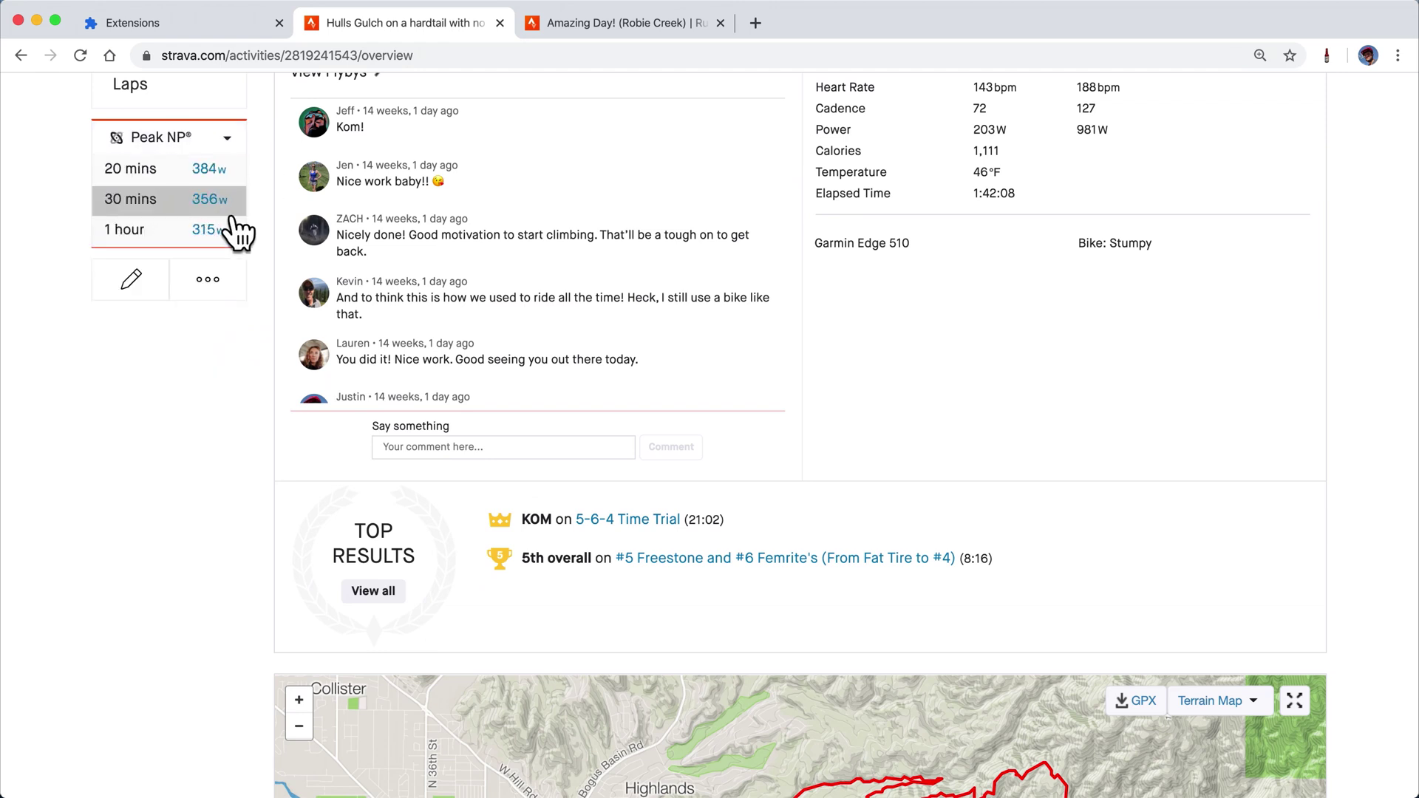
pyautogui.click(138, 205)
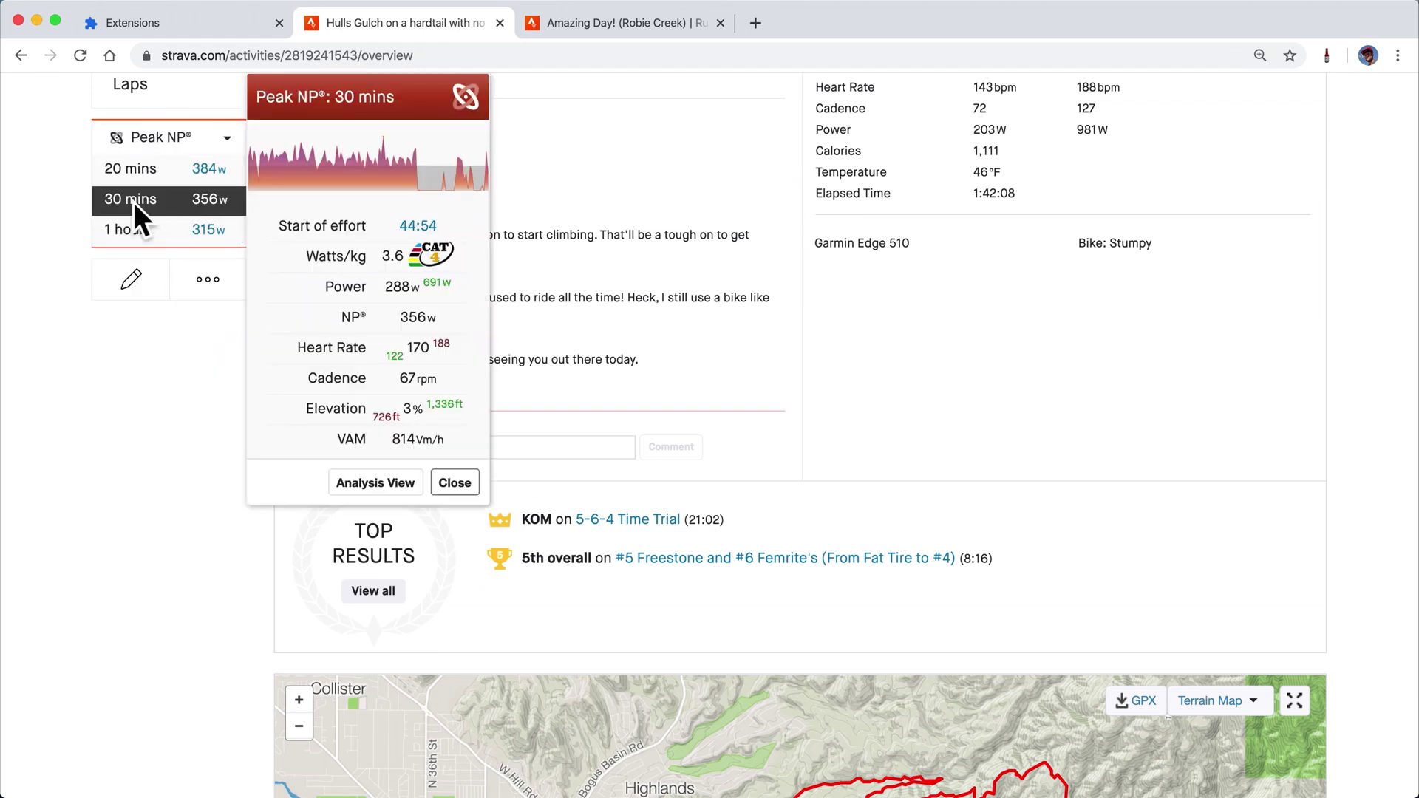
# - Switch the peak table to Peak HR and inspect the 15-minute heart-rate effort
pyautogui.click(167, 137)
pyautogui.click(197, 244)
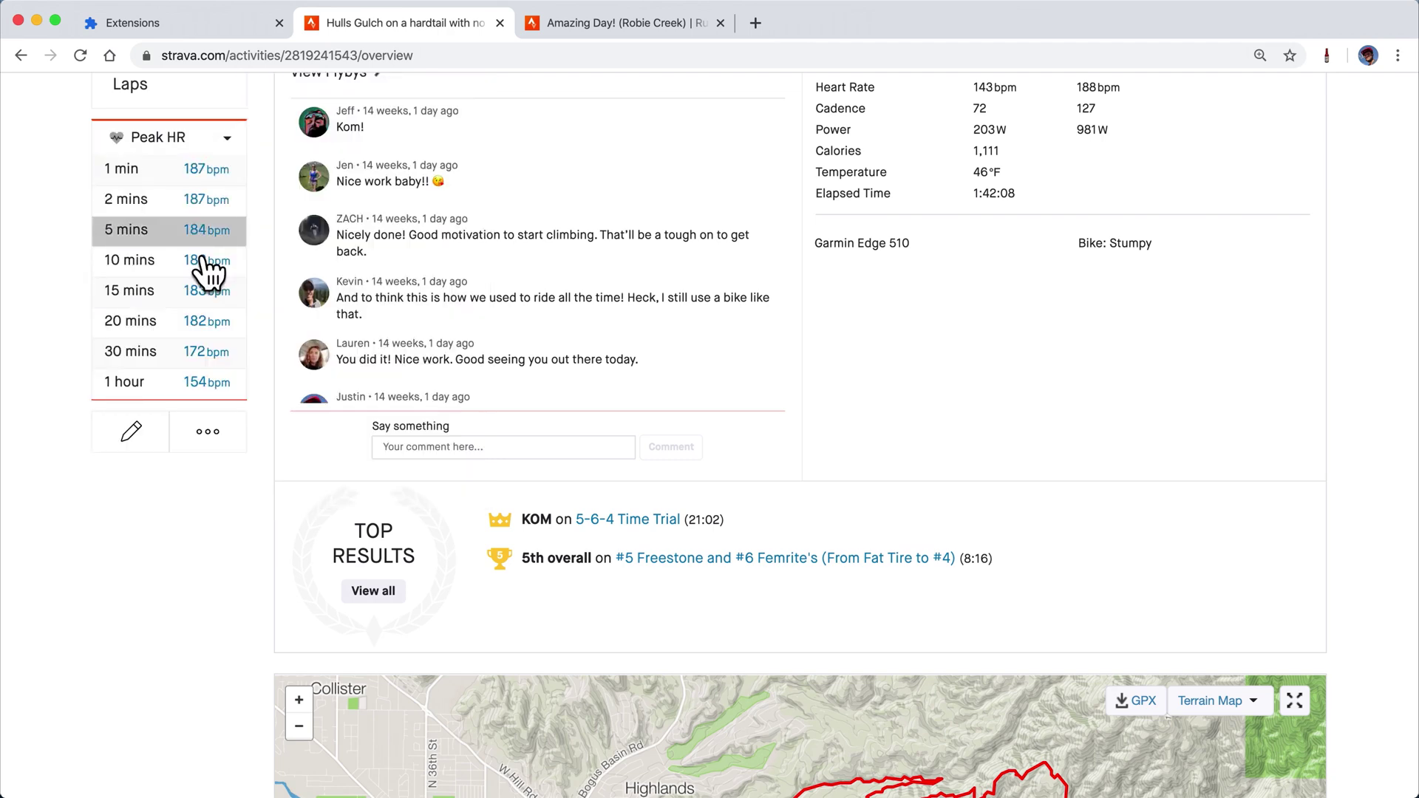
pyautogui.click(236, 297)
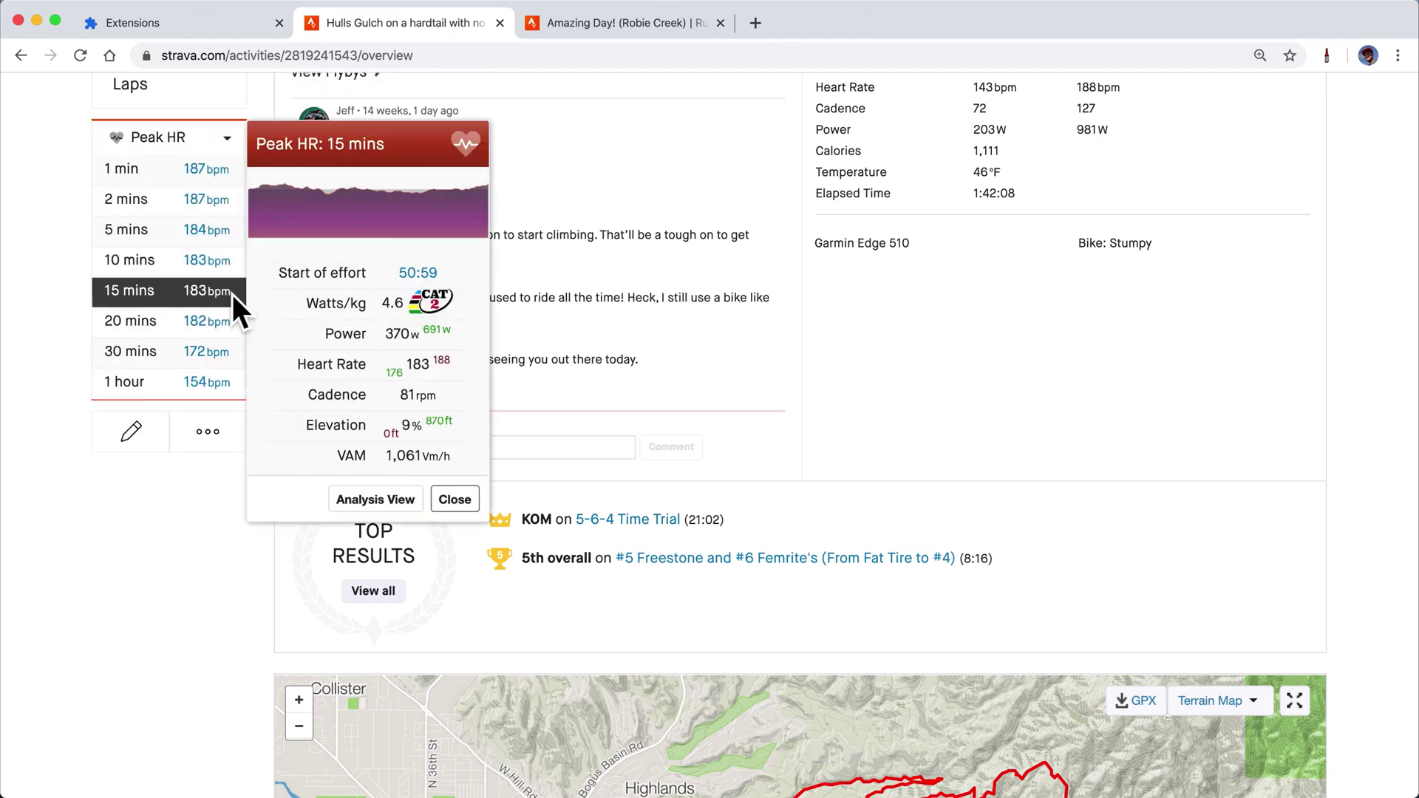
pyautogui.click(183, 139)
# - Open the 15-minute Peak VAM effort in the analysis view
pyautogui.click(186, 278)
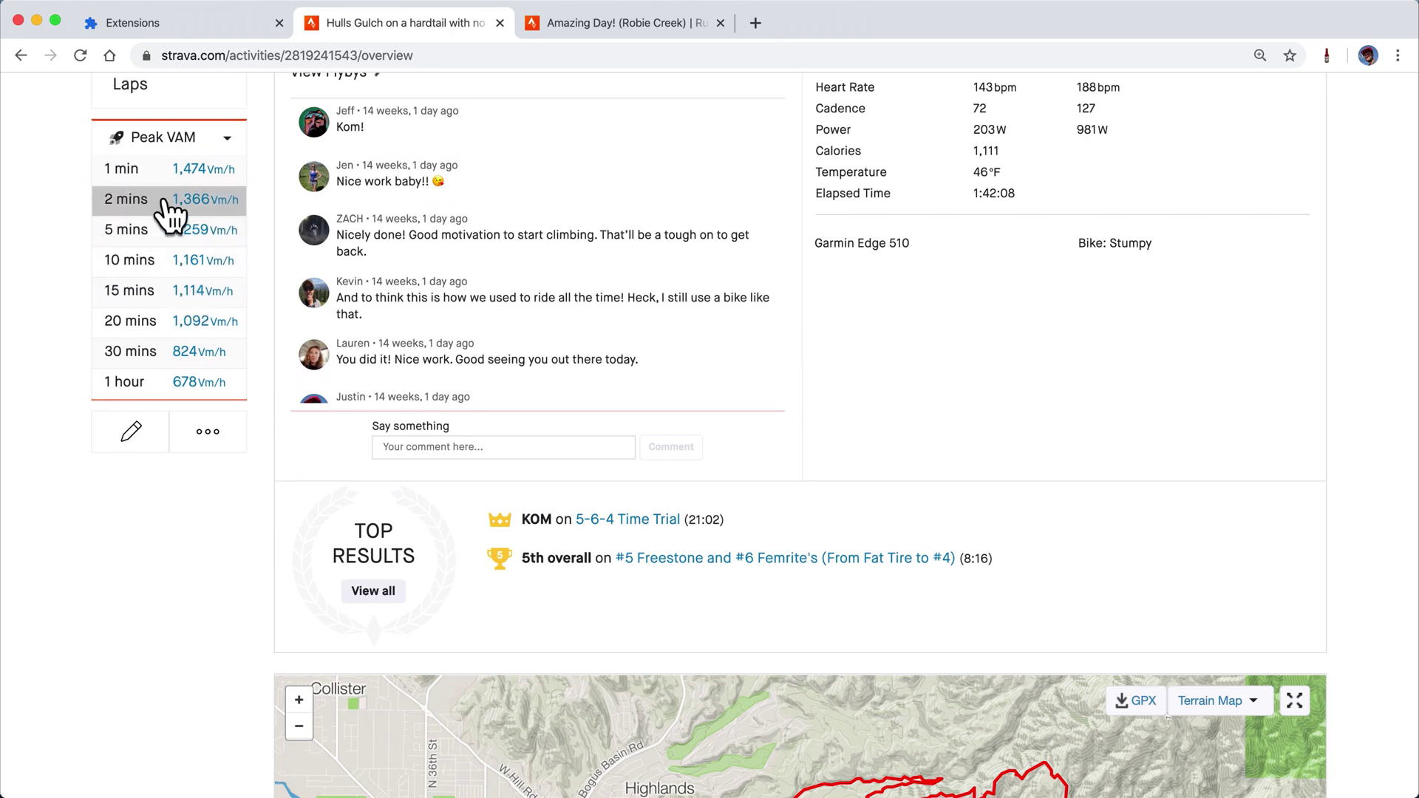
pyautogui.click(175, 289)
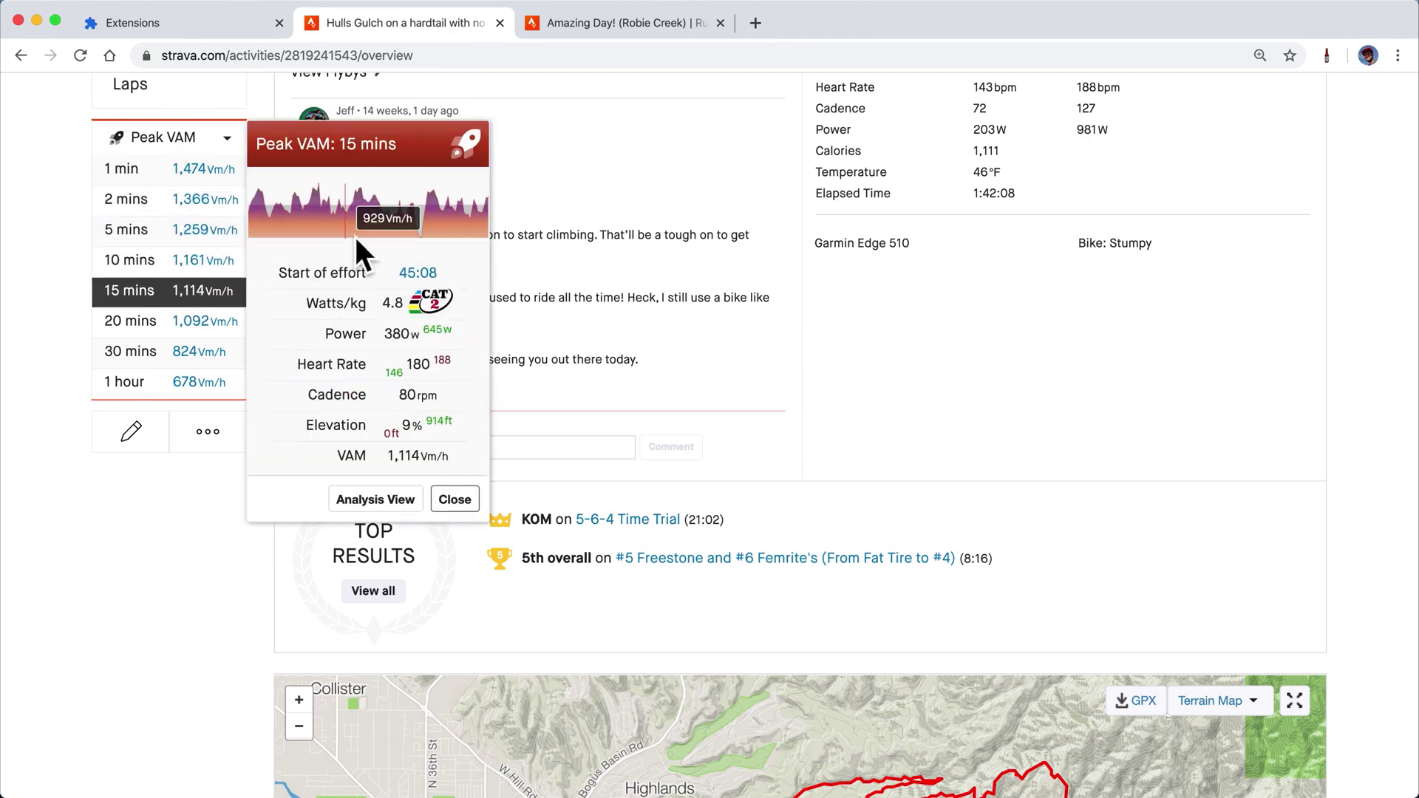
pyautogui.click(401, 508)
pyautogui.scroll(-2, 708, 540)
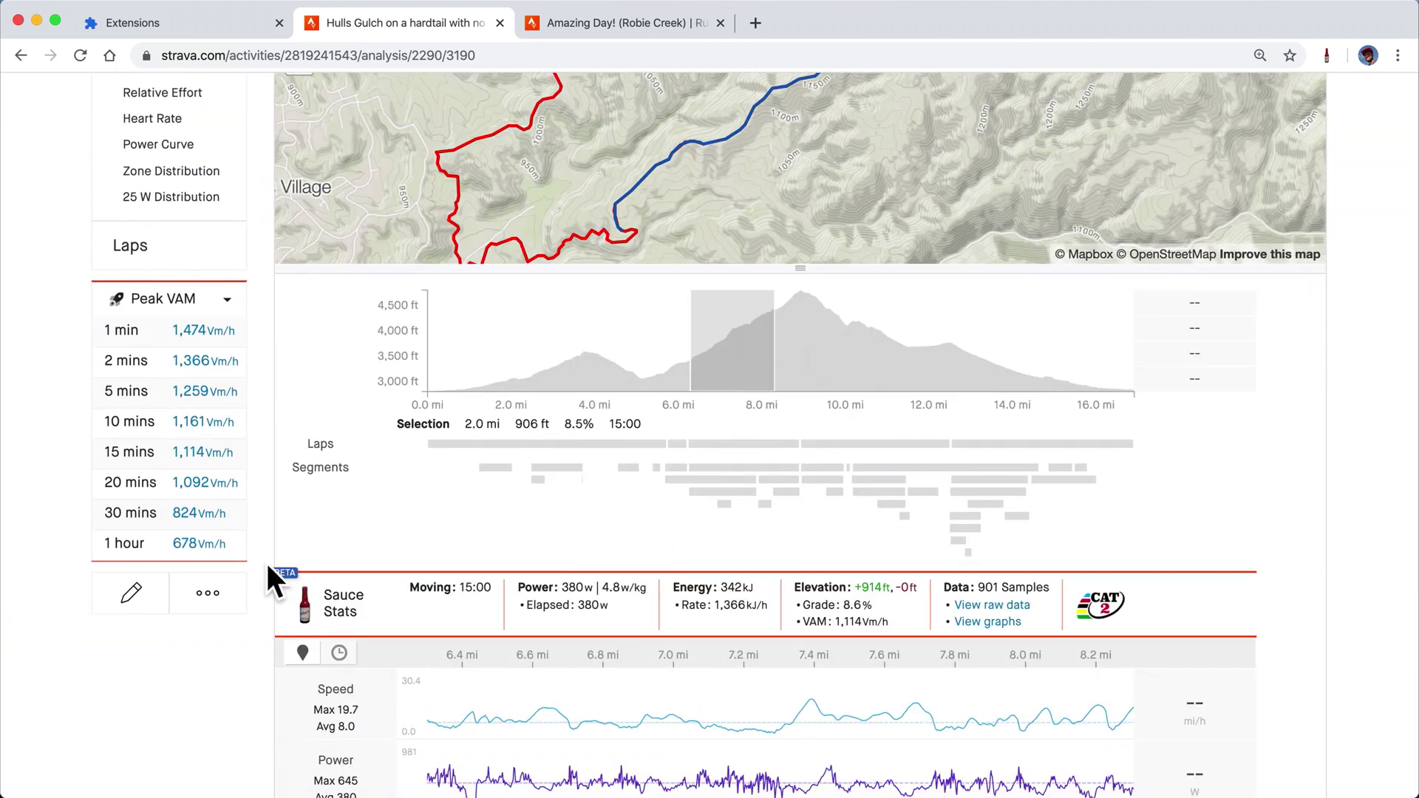
pyautogui.scroll(-4, 265, 560)
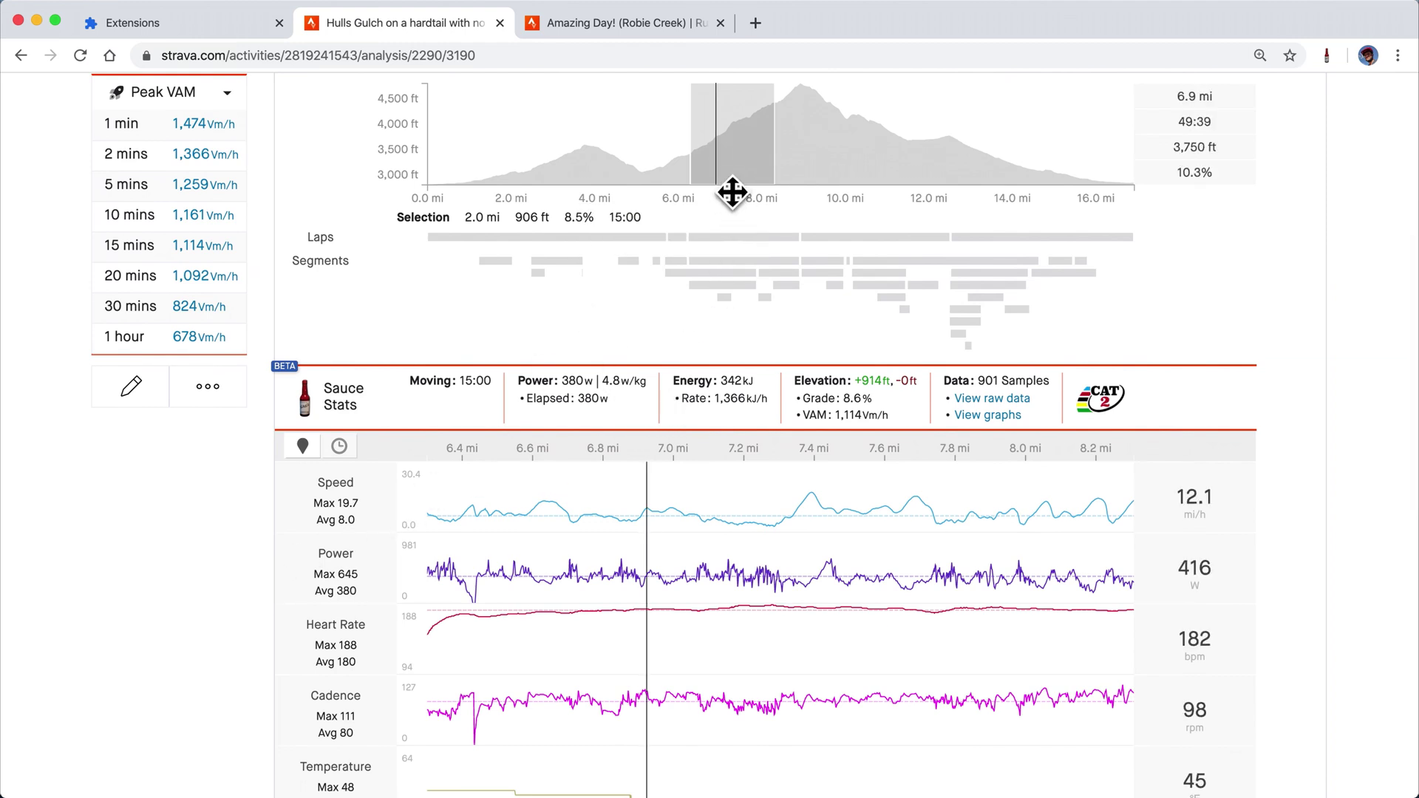
# - Download raw effort CSV with grade_smooth, without heartrate; shift selection to a 24-minute climb
pyautogui.click(1009, 399)
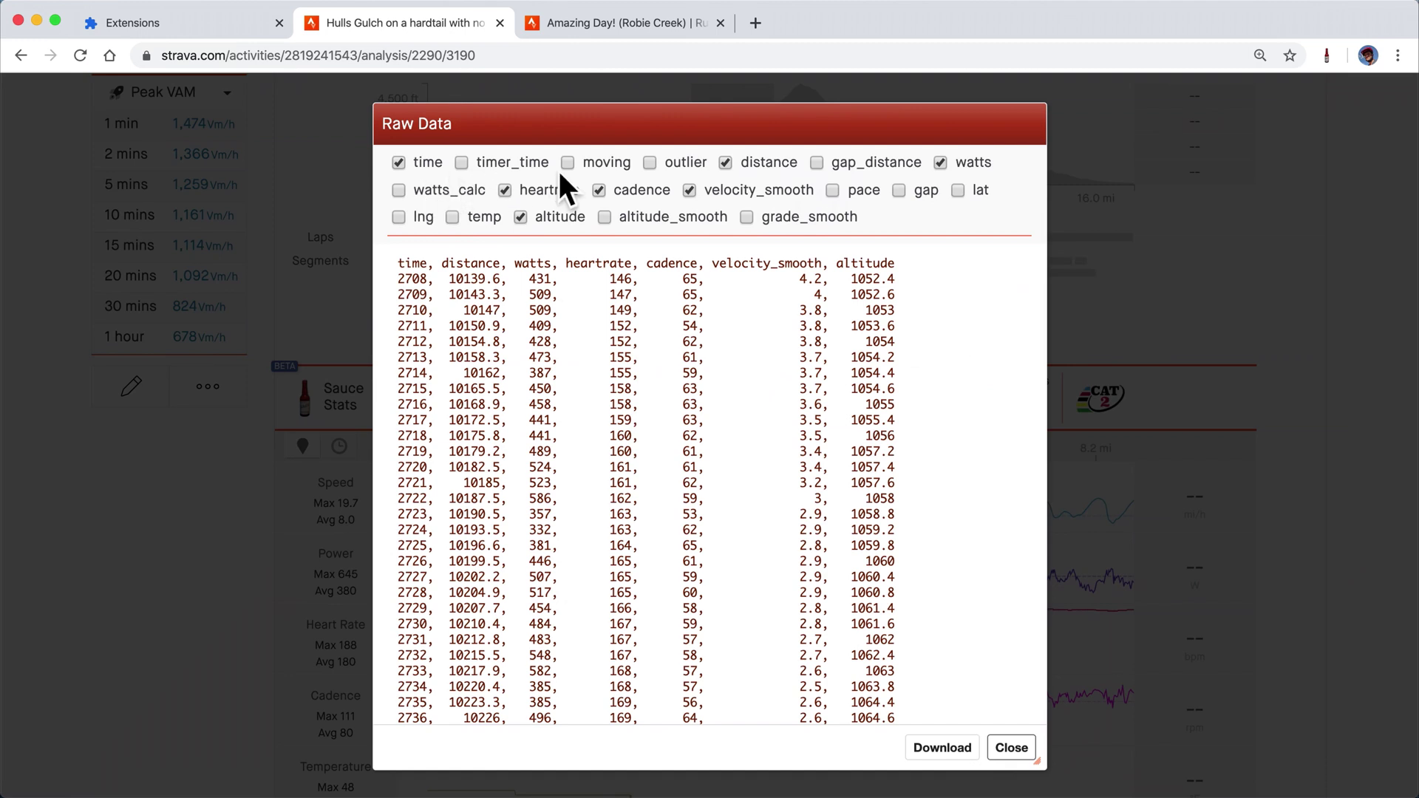
pyautogui.click(788, 219)
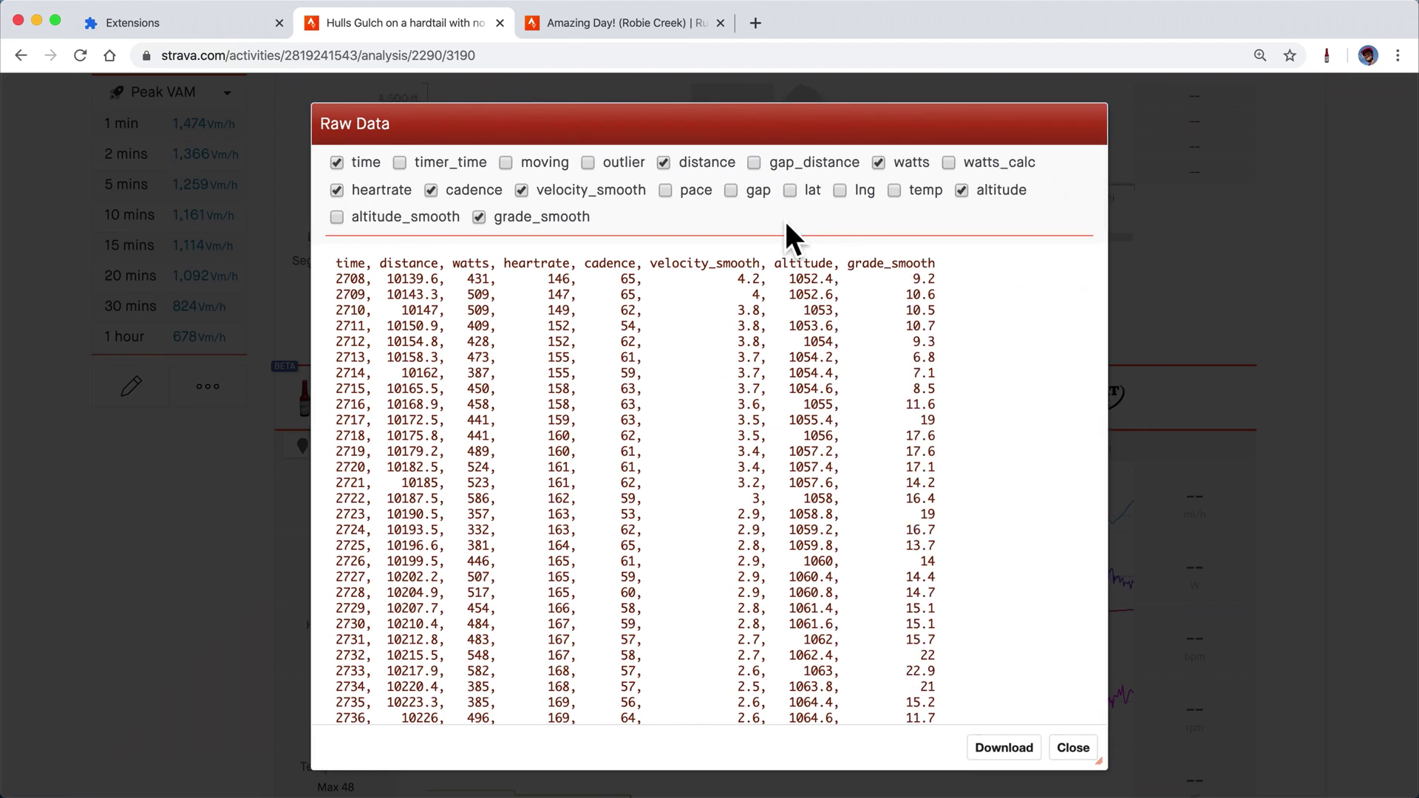
pyautogui.click(352, 197)
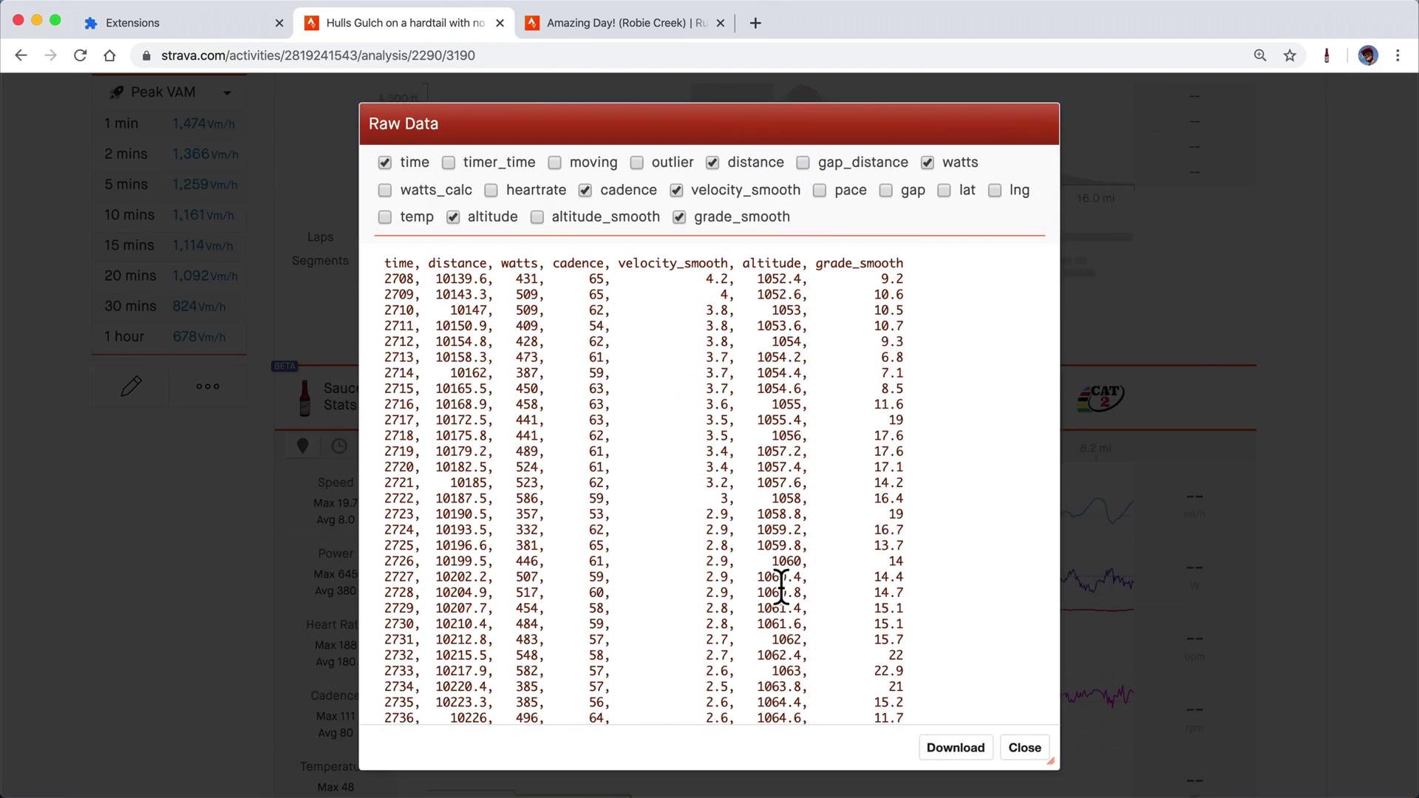
pyautogui.click(954, 747)
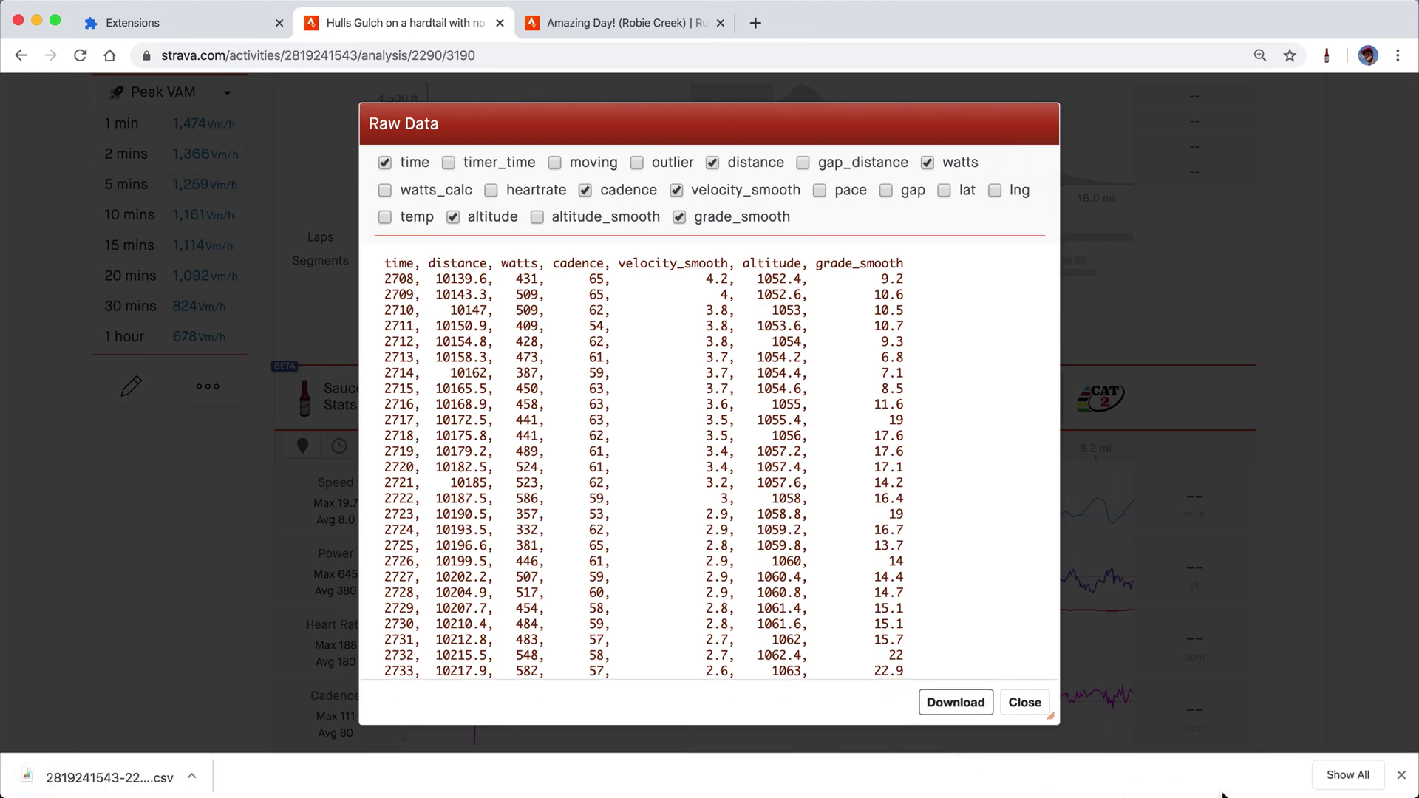
pyautogui.click(1402, 774)
pyautogui.click(1023, 745)
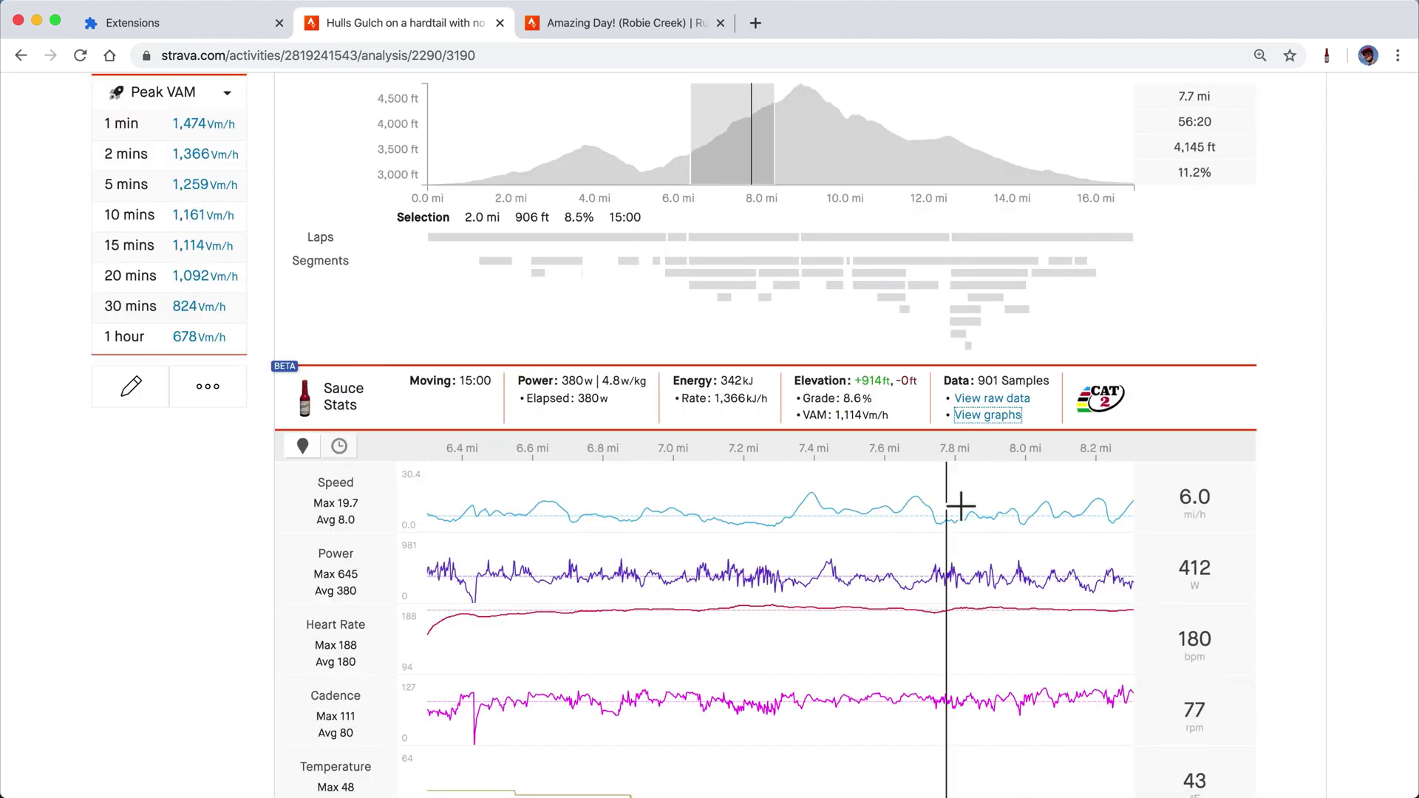
pyautogui.moveTo(739, 156)
pyautogui.mouseDown()
pyautogui.moveTo(625, 152)
pyautogui.moveTo(833, 149)
pyautogui.moveTo(1001, 171)
pyautogui.moveTo(870, 155)
pyautogui.moveTo(702, 173)
pyautogui.mouseUp()
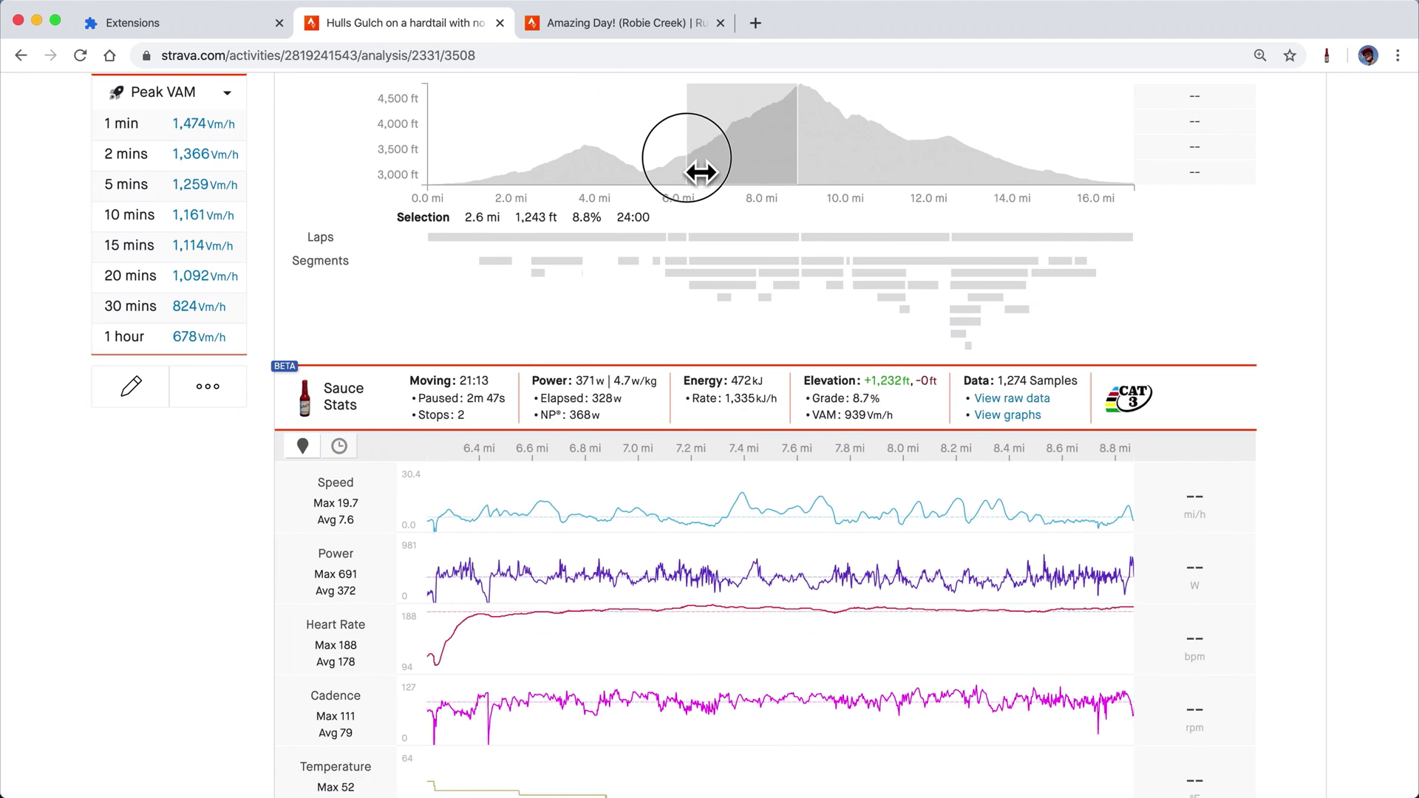
# - Export the 24-minute climb selection as a TCX file from Sauce's actions menu
pyautogui.click(241, 390)
pyautogui.scroll(-1, 354, 405)
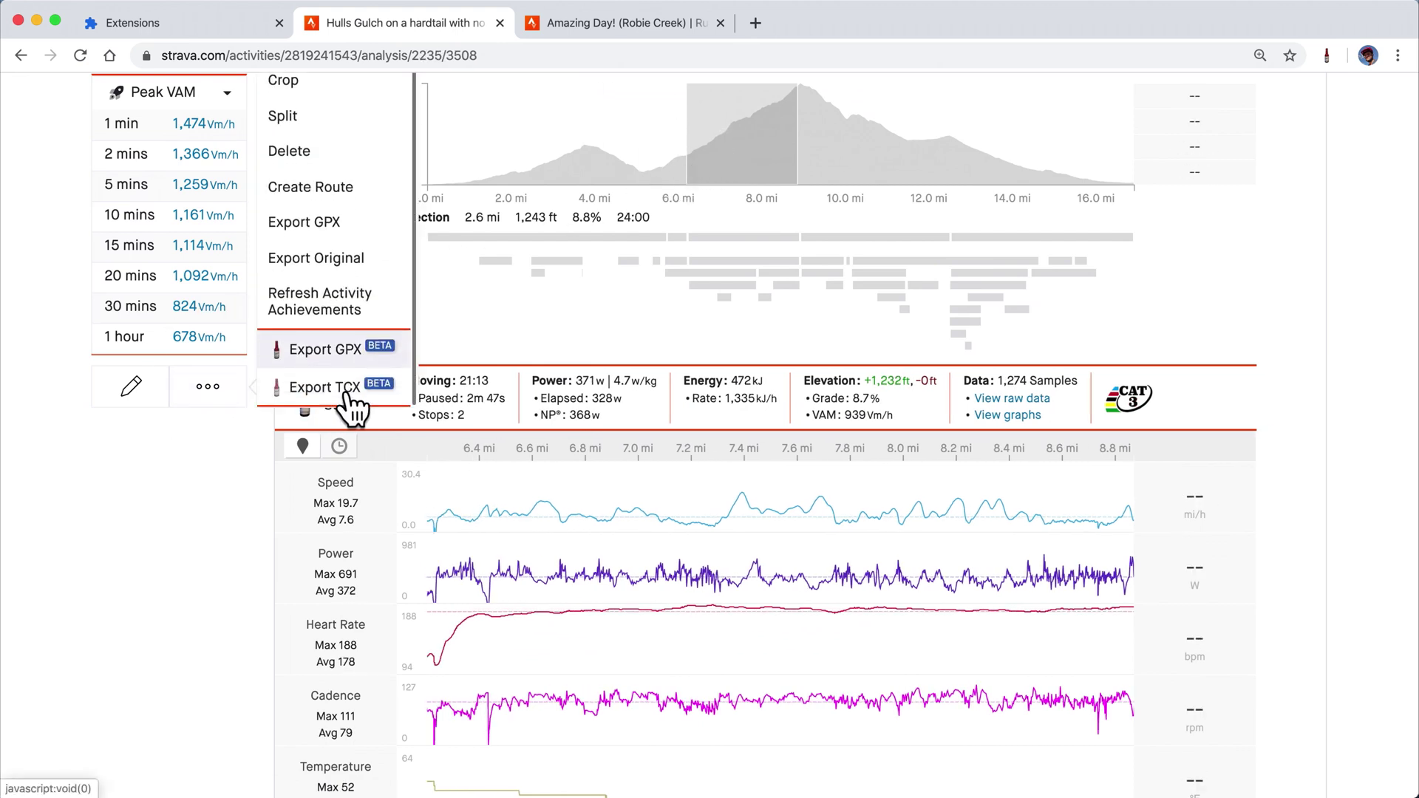
pyautogui.click(352, 413)
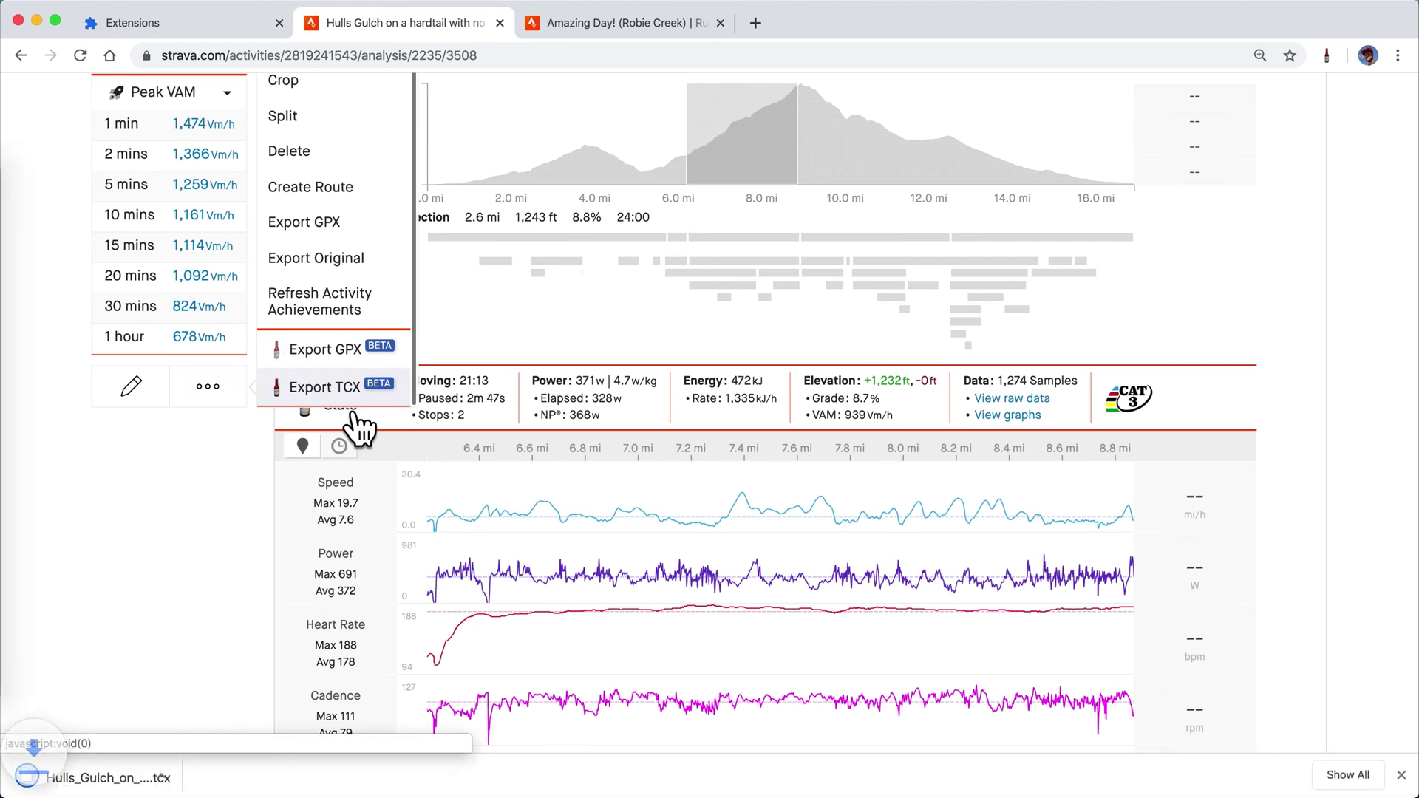
pyautogui.click(1402, 775)
pyautogui.scroll(5, 776, 533)
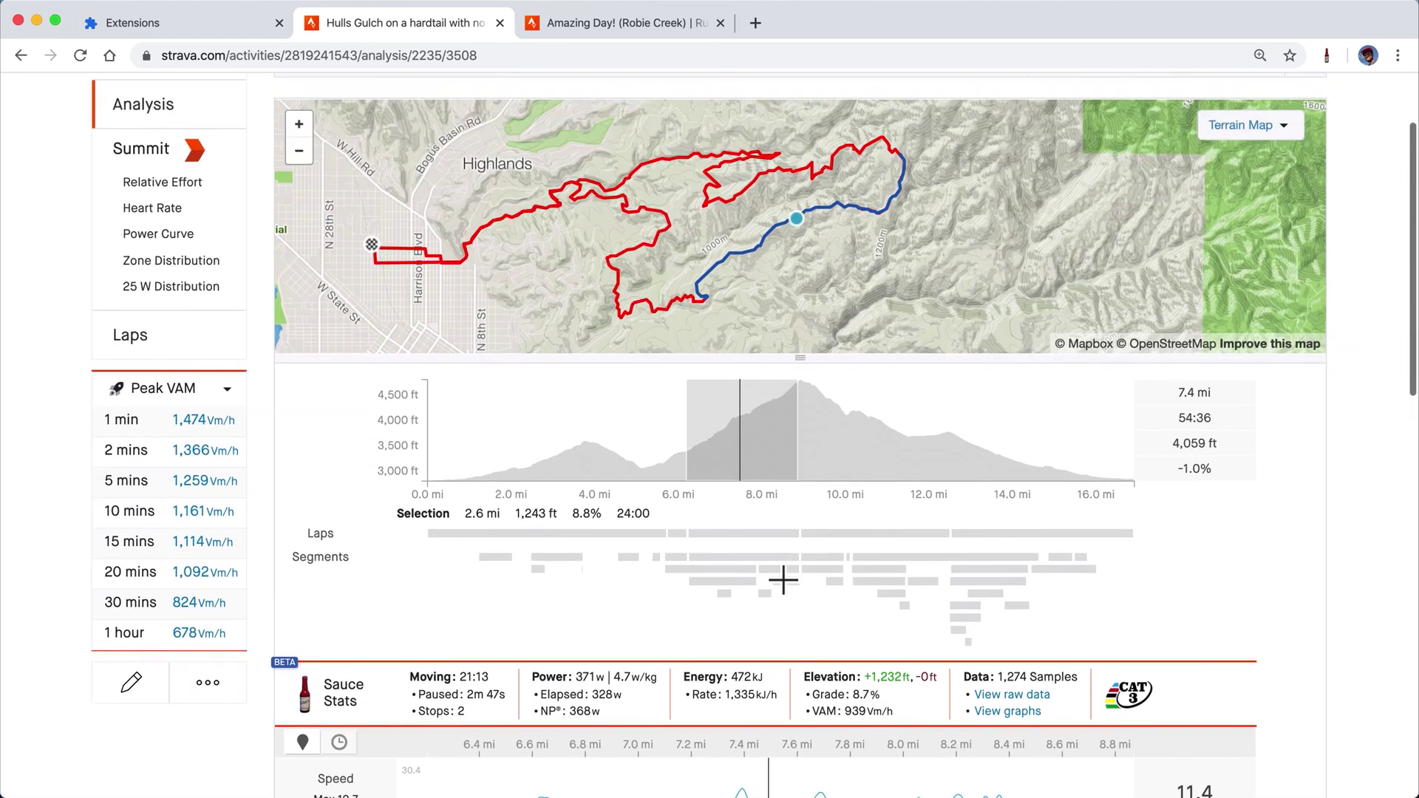
# - On the Robie Creek run, show Peak GAP and inspect the best 1 mi GAP effort
pyautogui.click(665, 28)
pyautogui.scroll(-5, 449, 465)
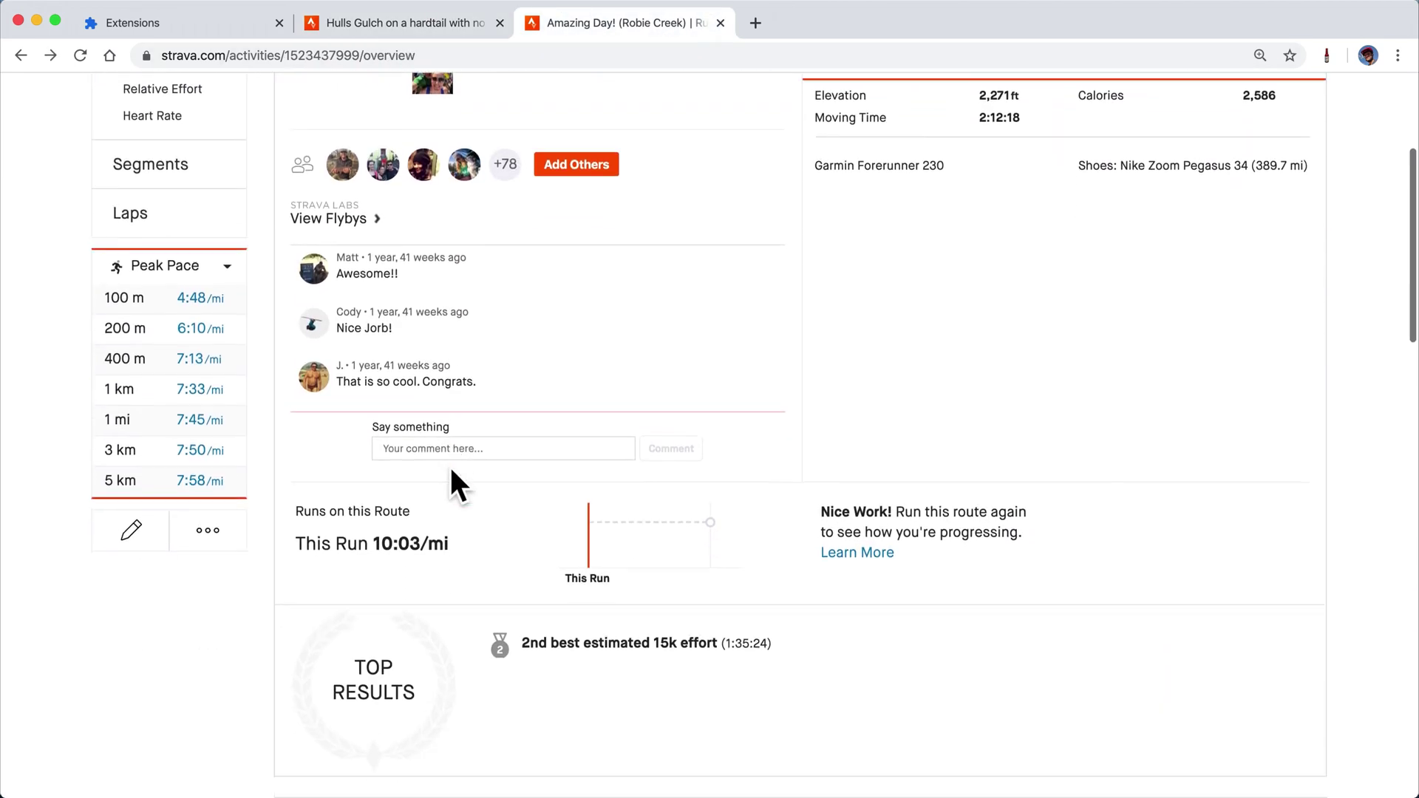
pyautogui.scroll(-5, 450, 464)
pyautogui.scroll(5, 238, 373)
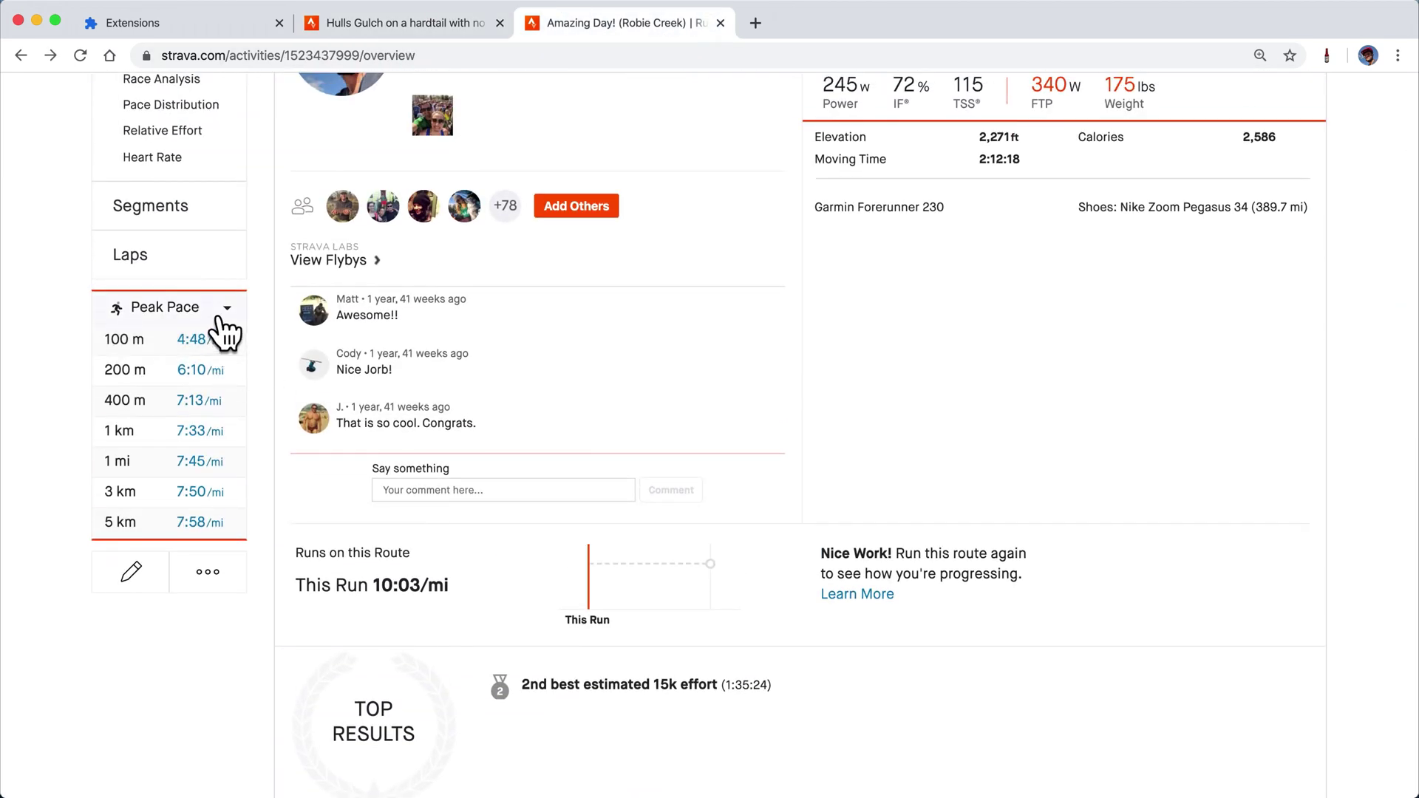
pyautogui.click(222, 311)
pyautogui.click(228, 377)
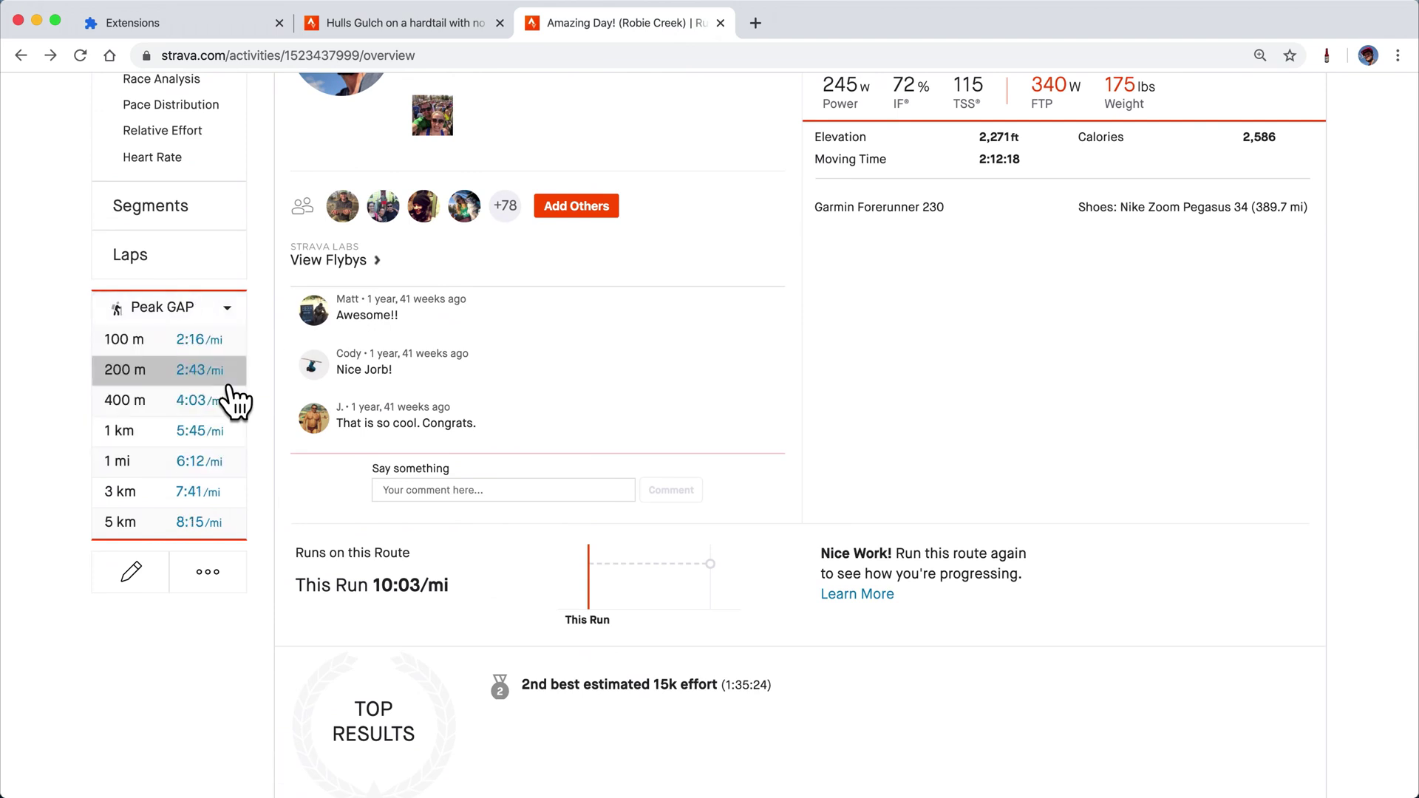
pyautogui.click(214, 470)
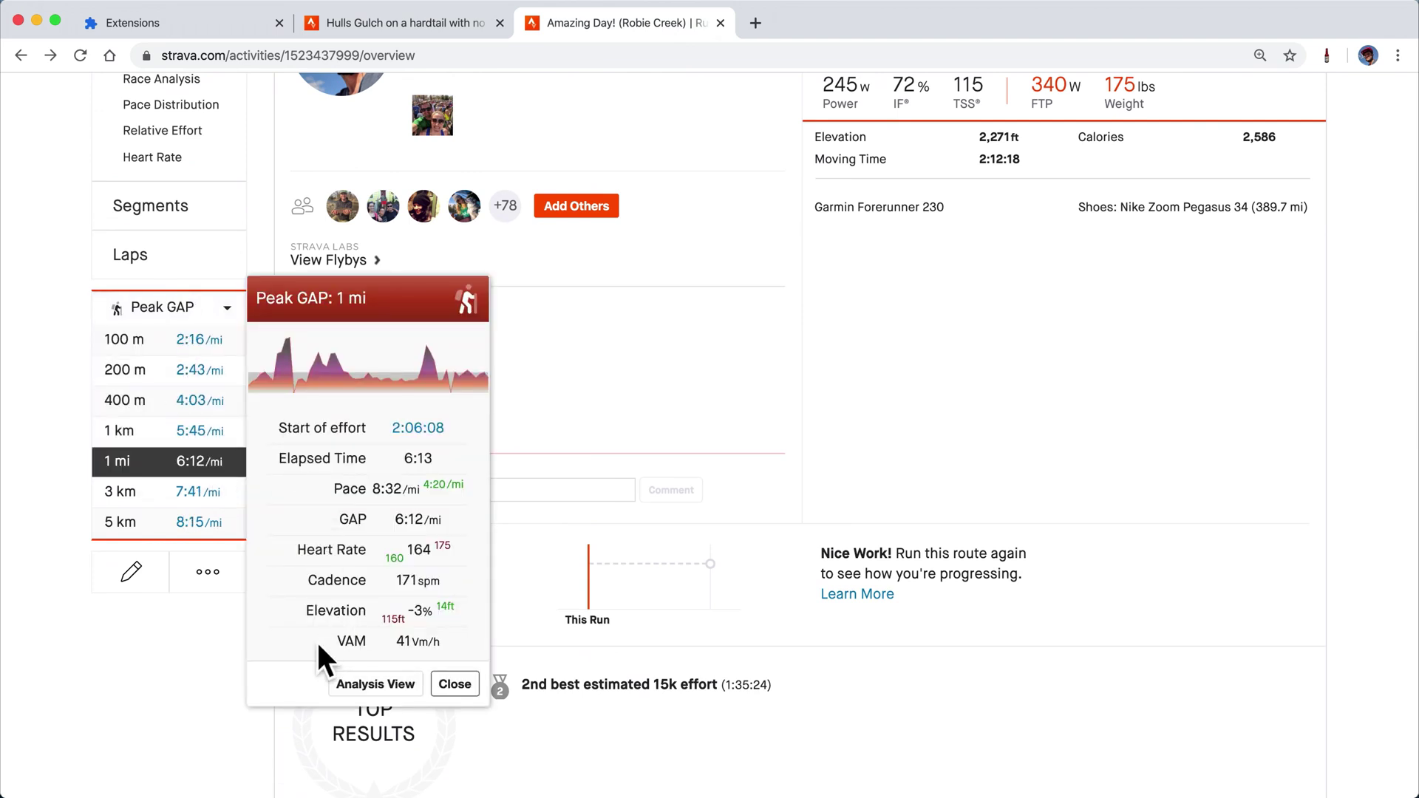
# - View Peak VAM, then open the best 1 mi Peak Pace effort in analysis view
pyautogui.click(206, 308)
pyautogui.click(217, 447)
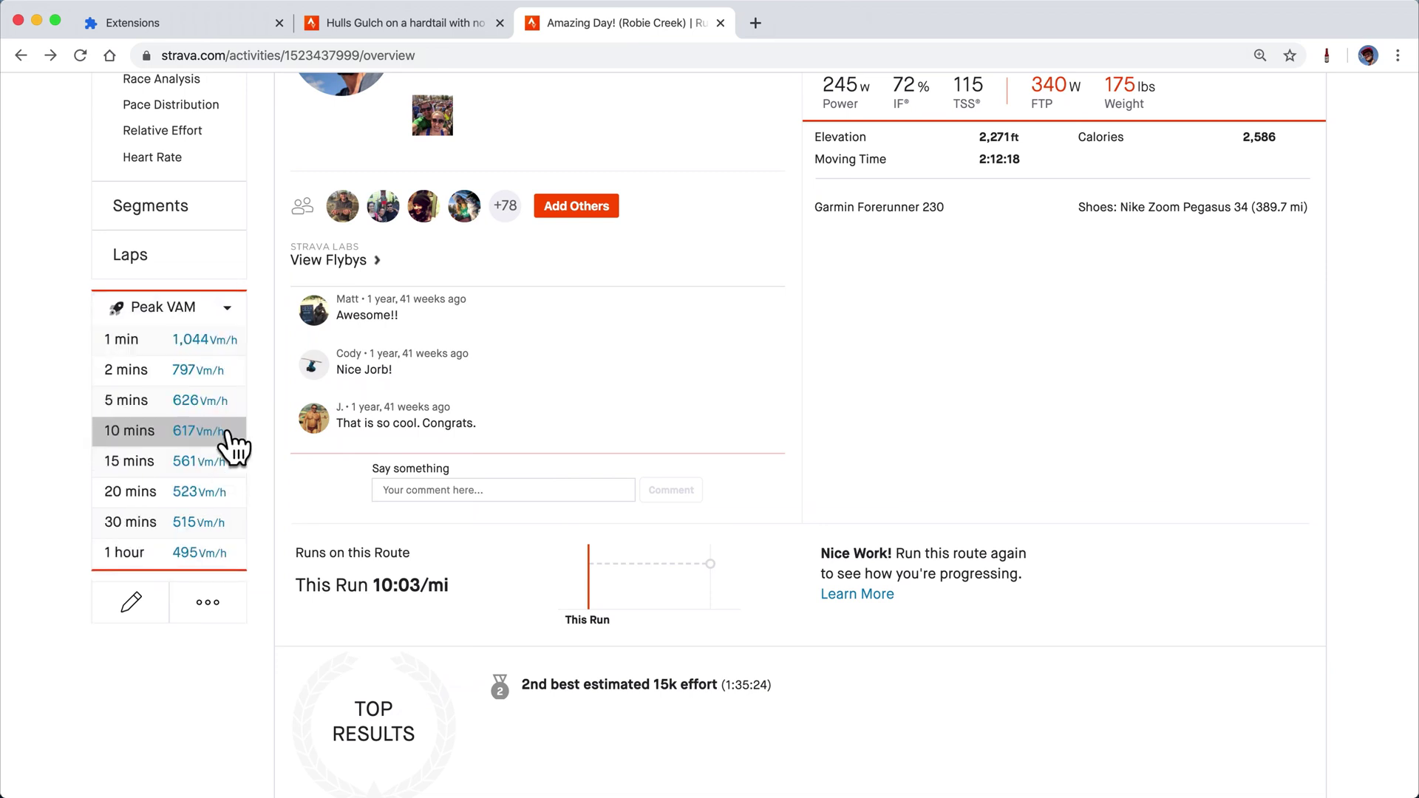
pyautogui.click(226, 311)
pyautogui.click(217, 344)
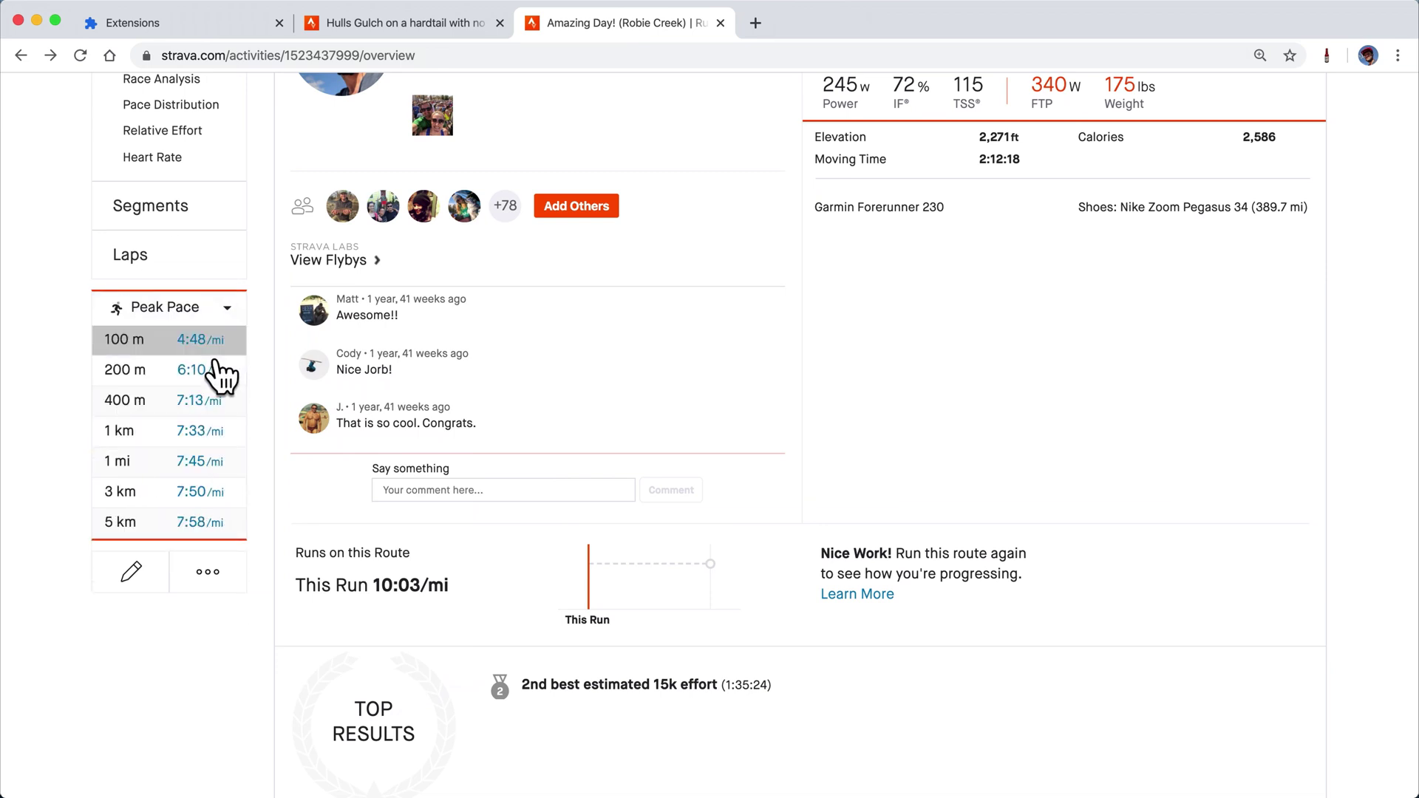
pyautogui.click(200, 465)
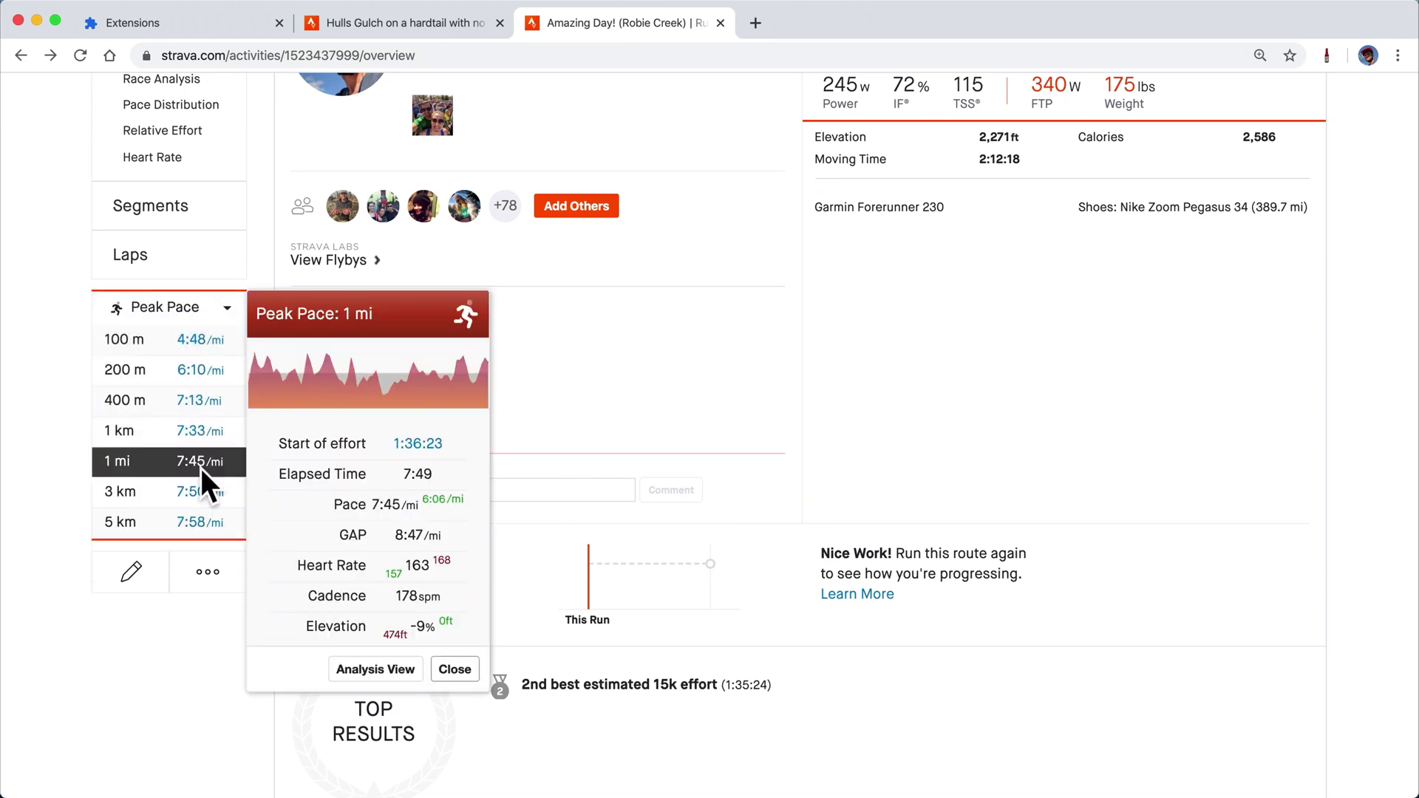
pyautogui.click(377, 668)
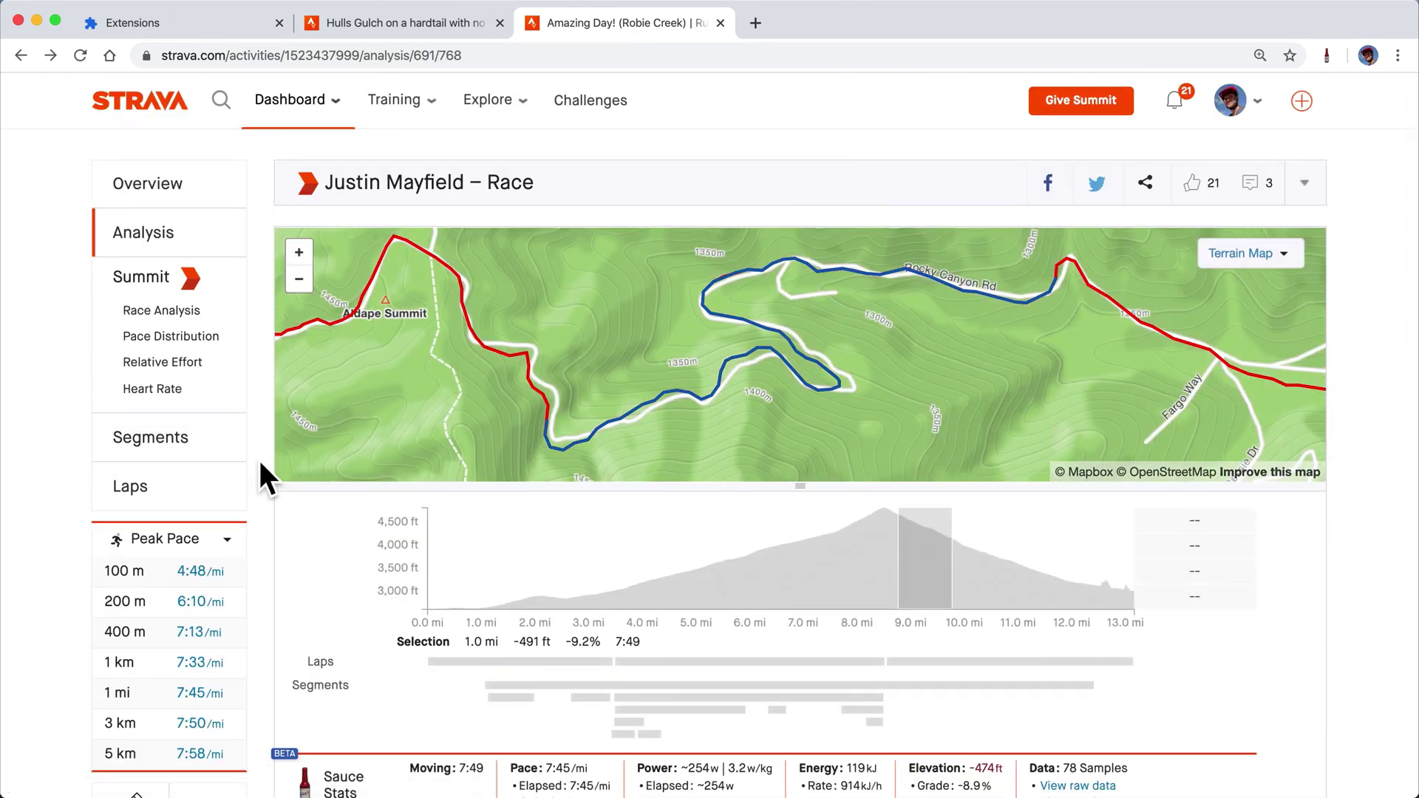
pyautogui.scroll(-3, 262, 461)
pyautogui.scroll(-2, 266, 461)
pyautogui.scroll(-2, 266, 461)
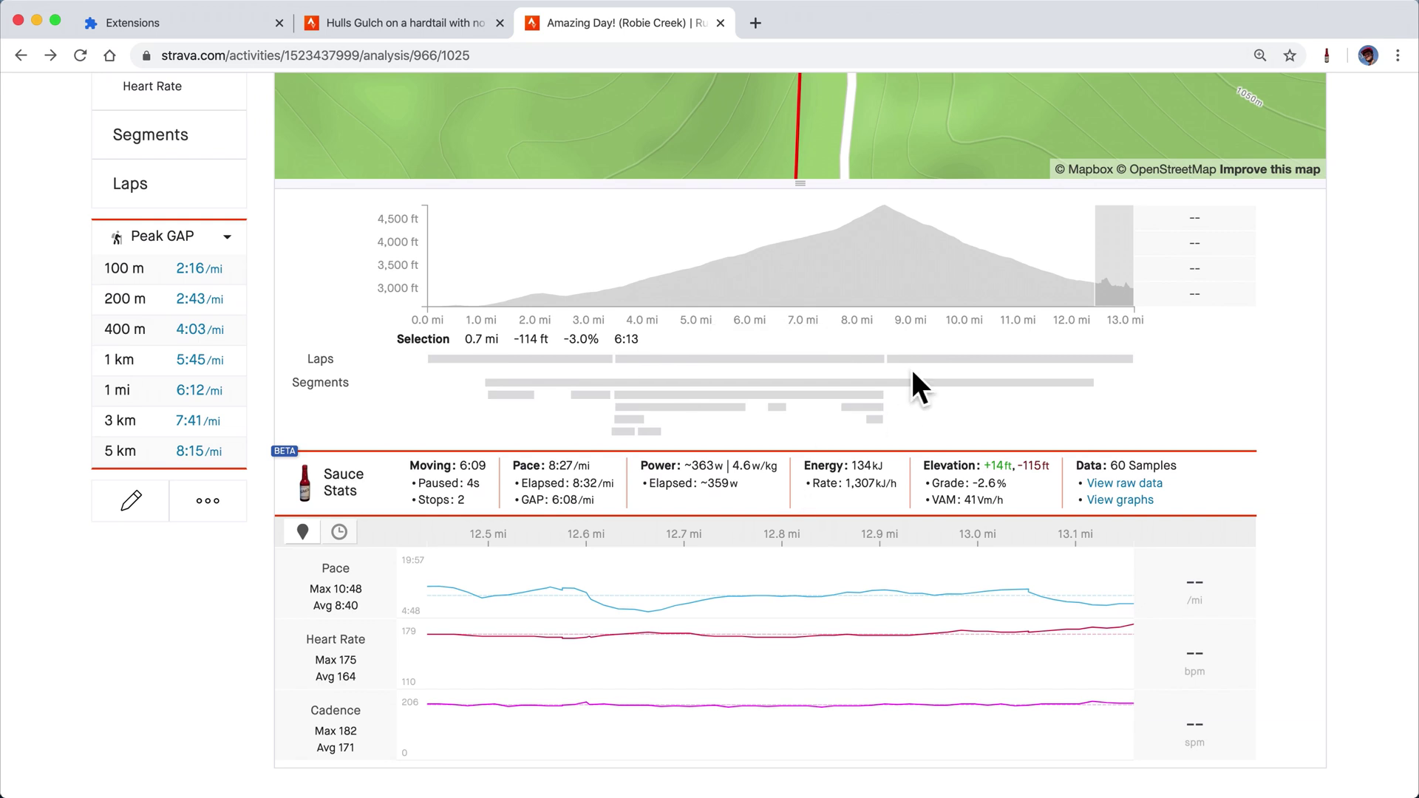
pyautogui.moveTo(1125, 286)
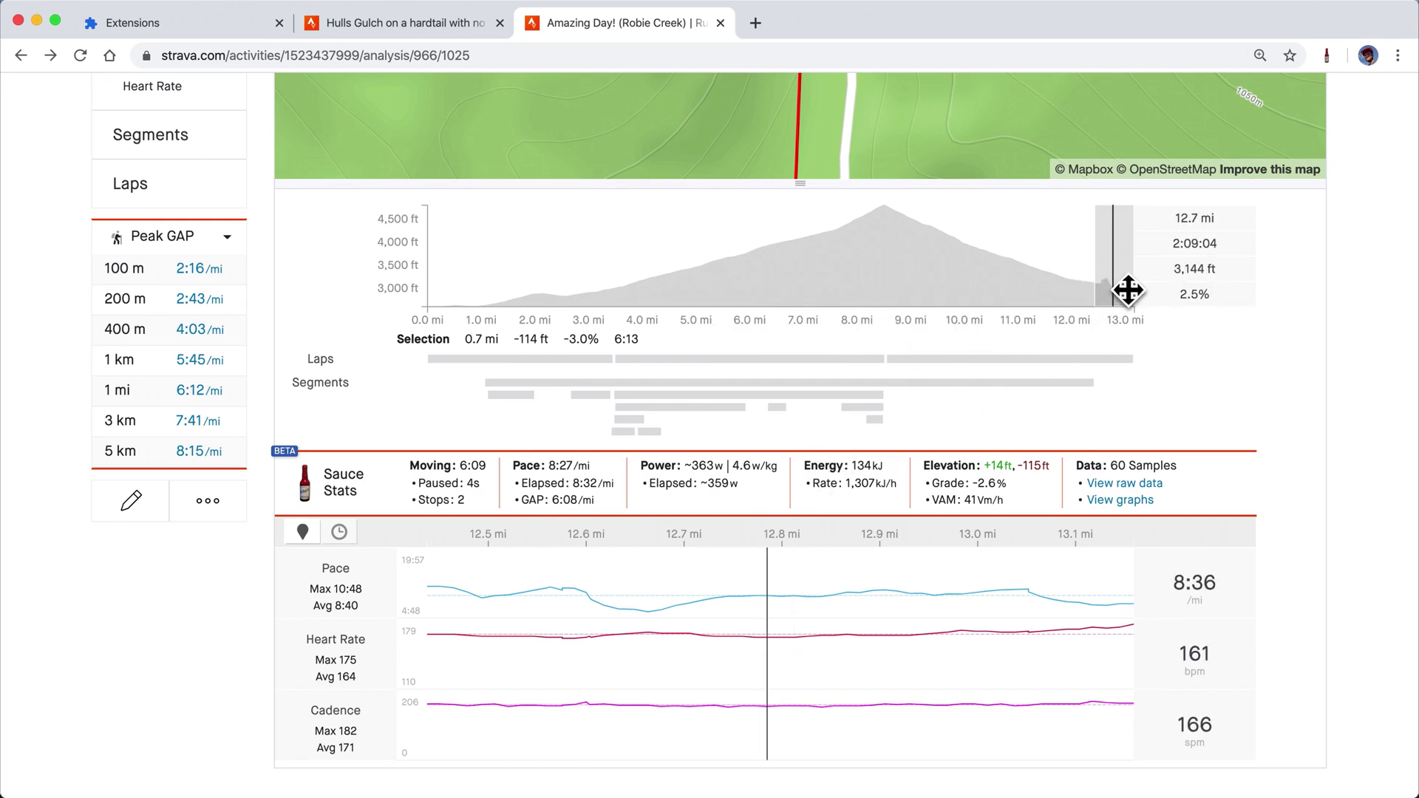
# - Drag the elevation profile selection onto the steep pre-summit climb of Robie Creek
pyautogui.moveTo(1122, 291); pyautogui.dragTo(865, 311)
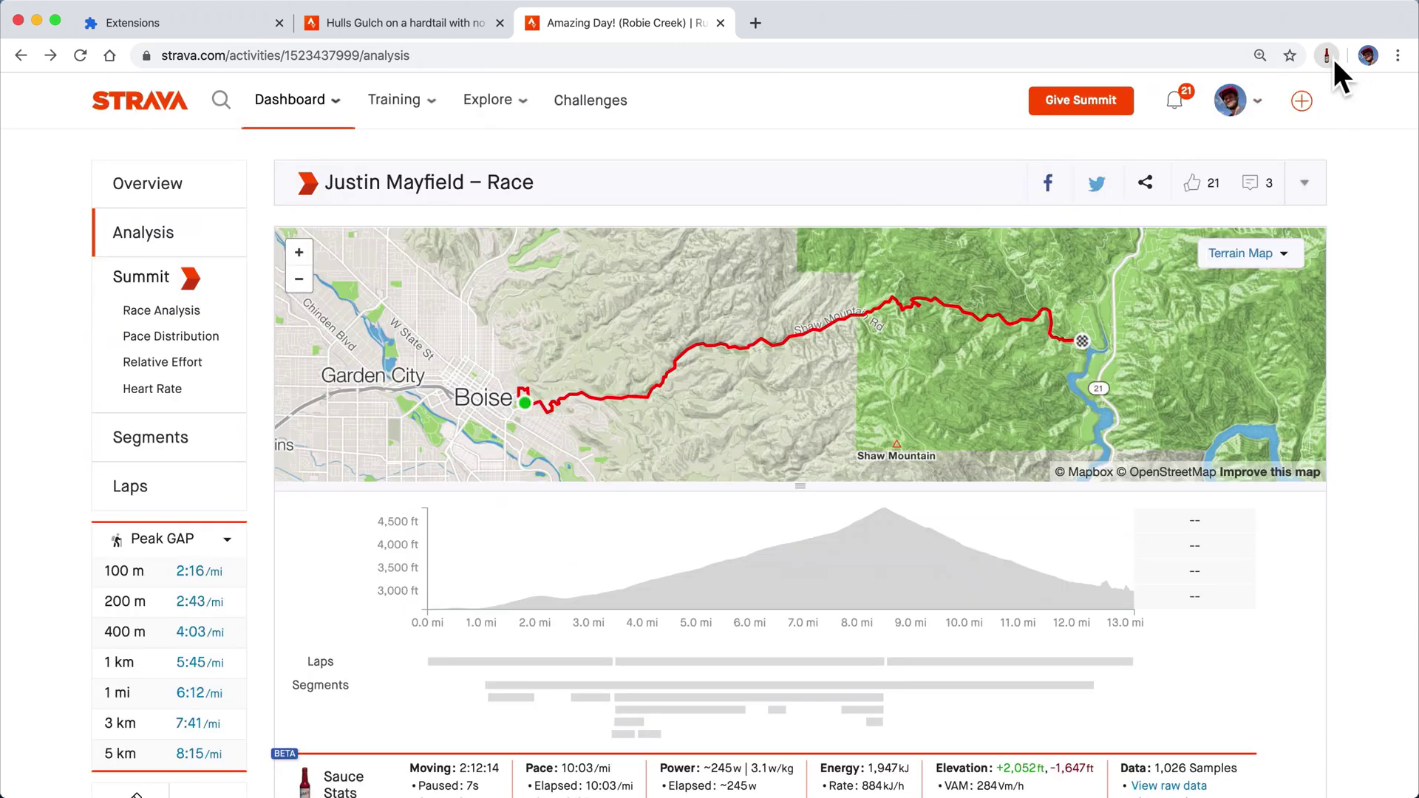
# - On the dashboard, turn on Sauce's Chronological feed and Hide challenges options
pyautogui.click(1334, 60)
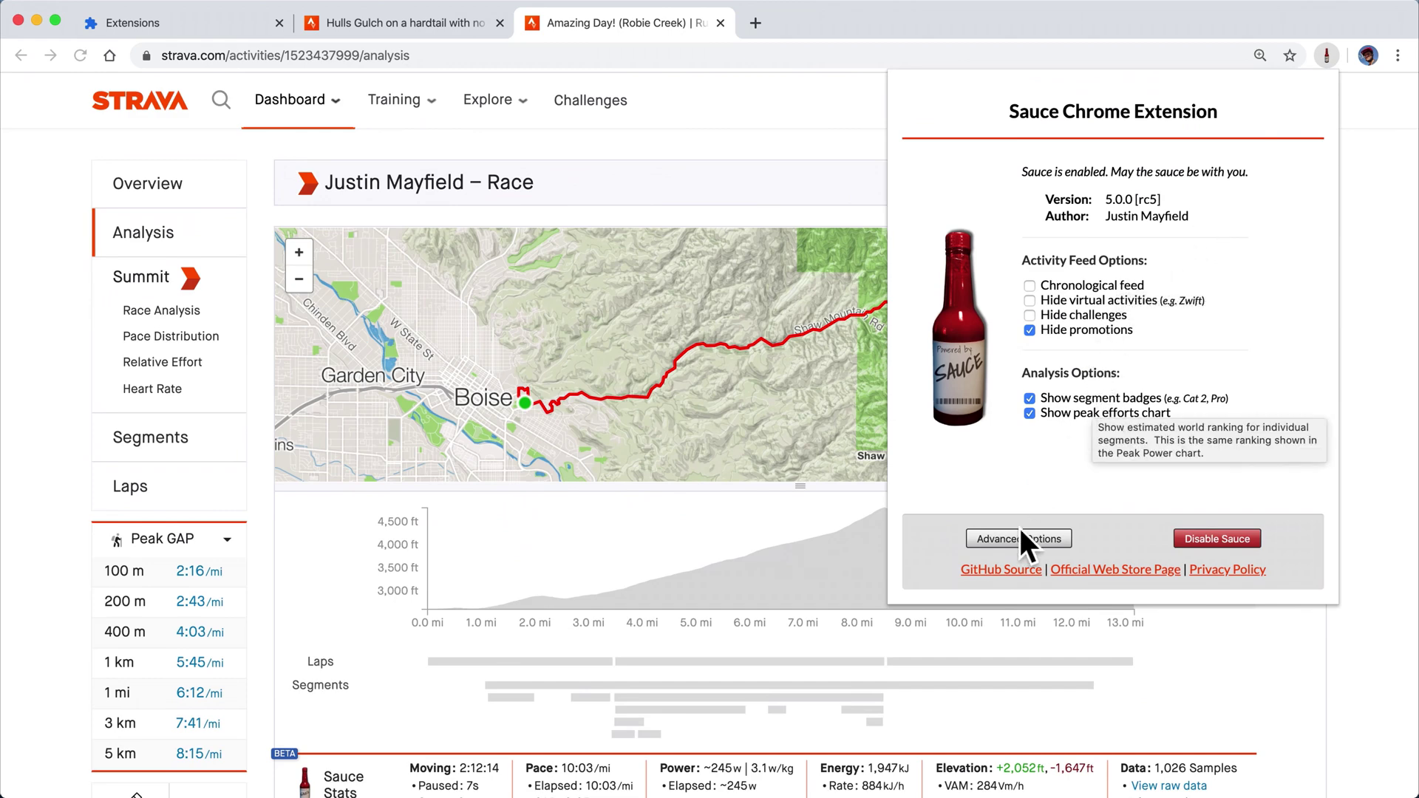
pyautogui.click(835, 555)
pyautogui.click(310, 116)
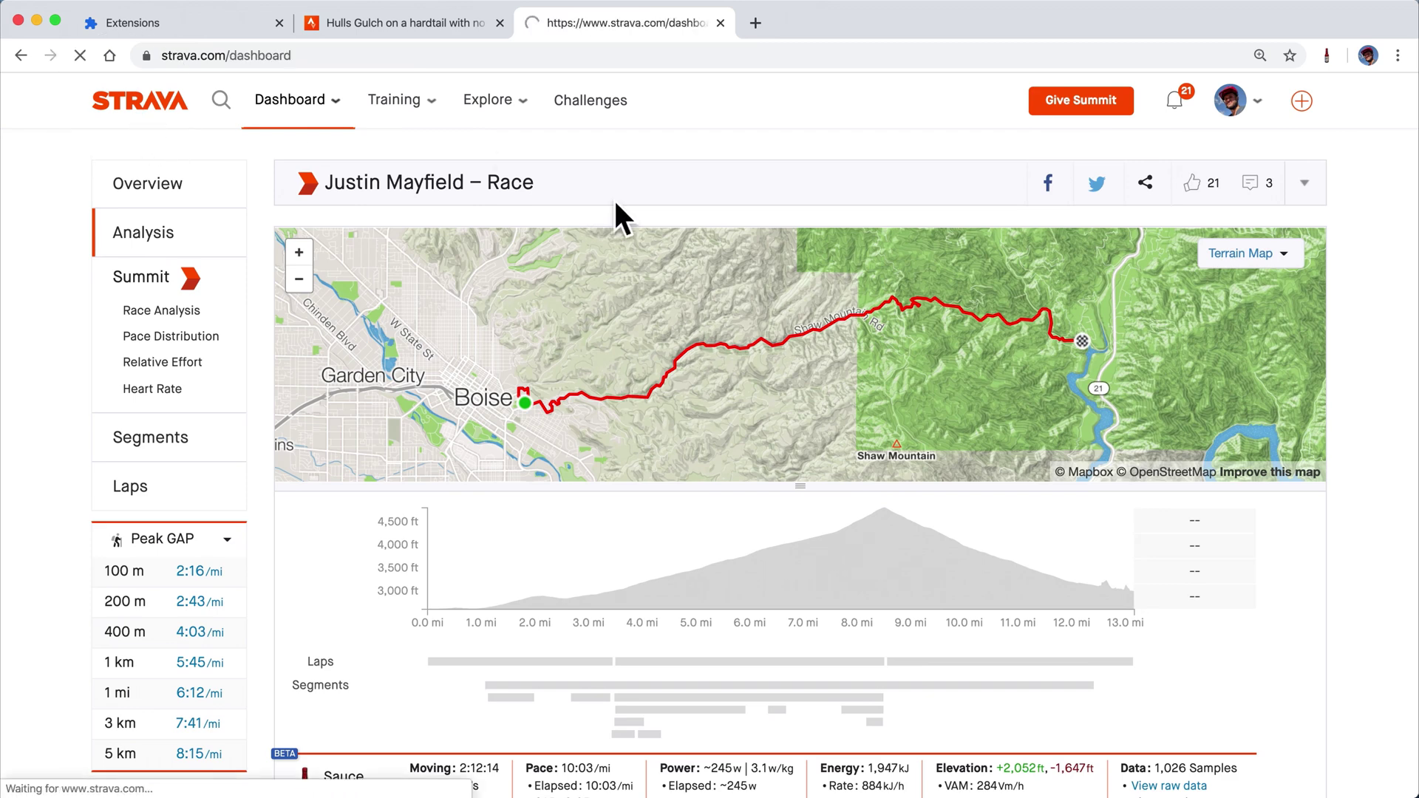
pyautogui.click(1328, 56)
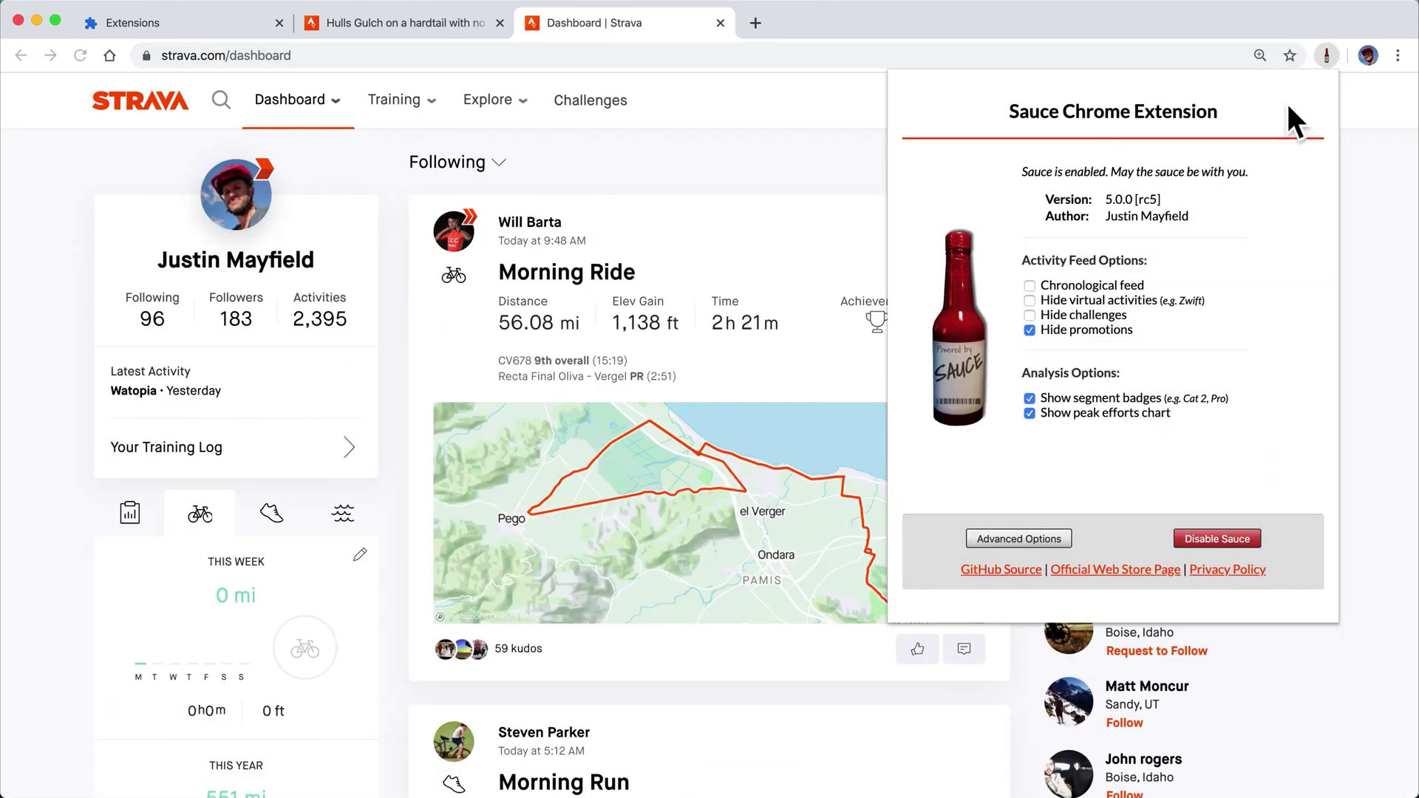
pyautogui.click(1034, 287)
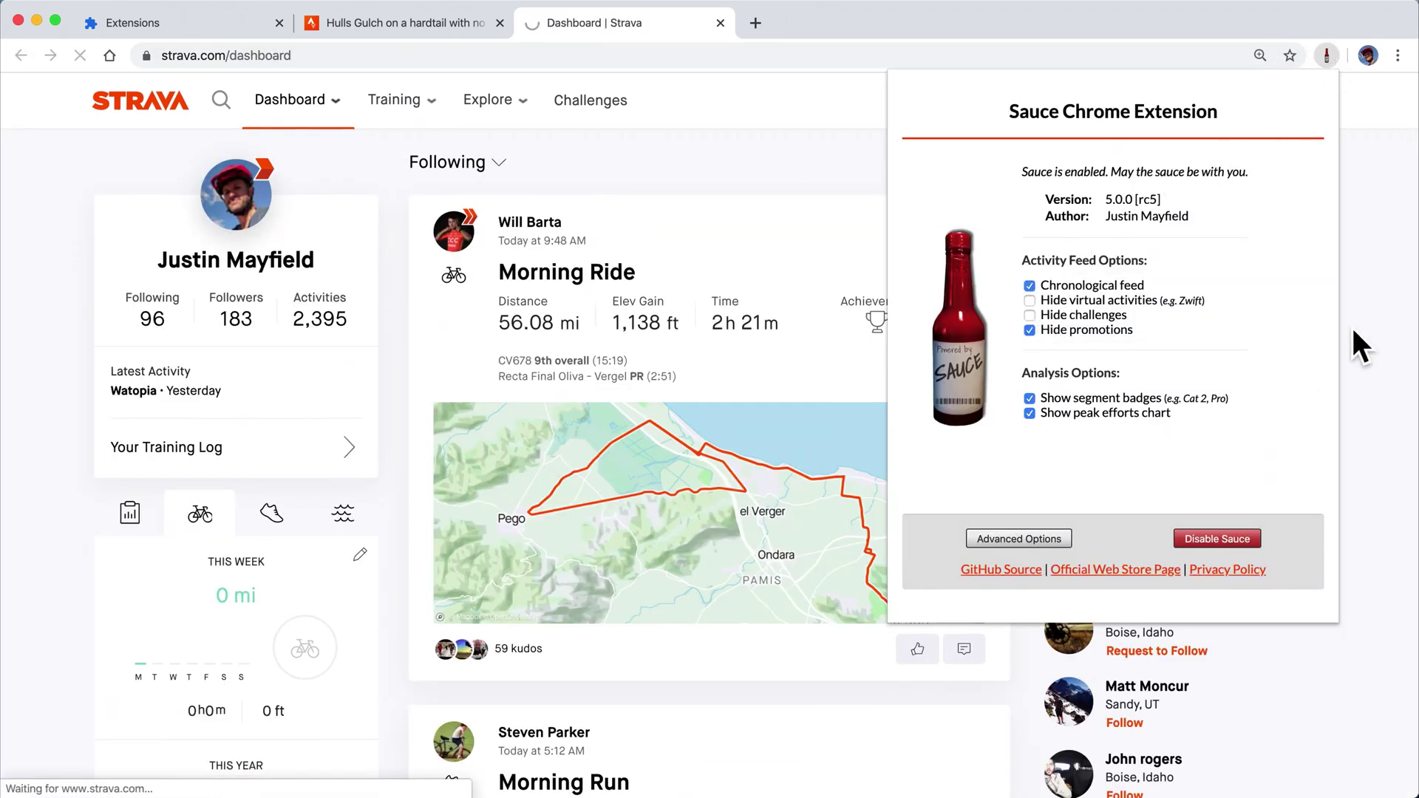
pyautogui.click(1105, 317)
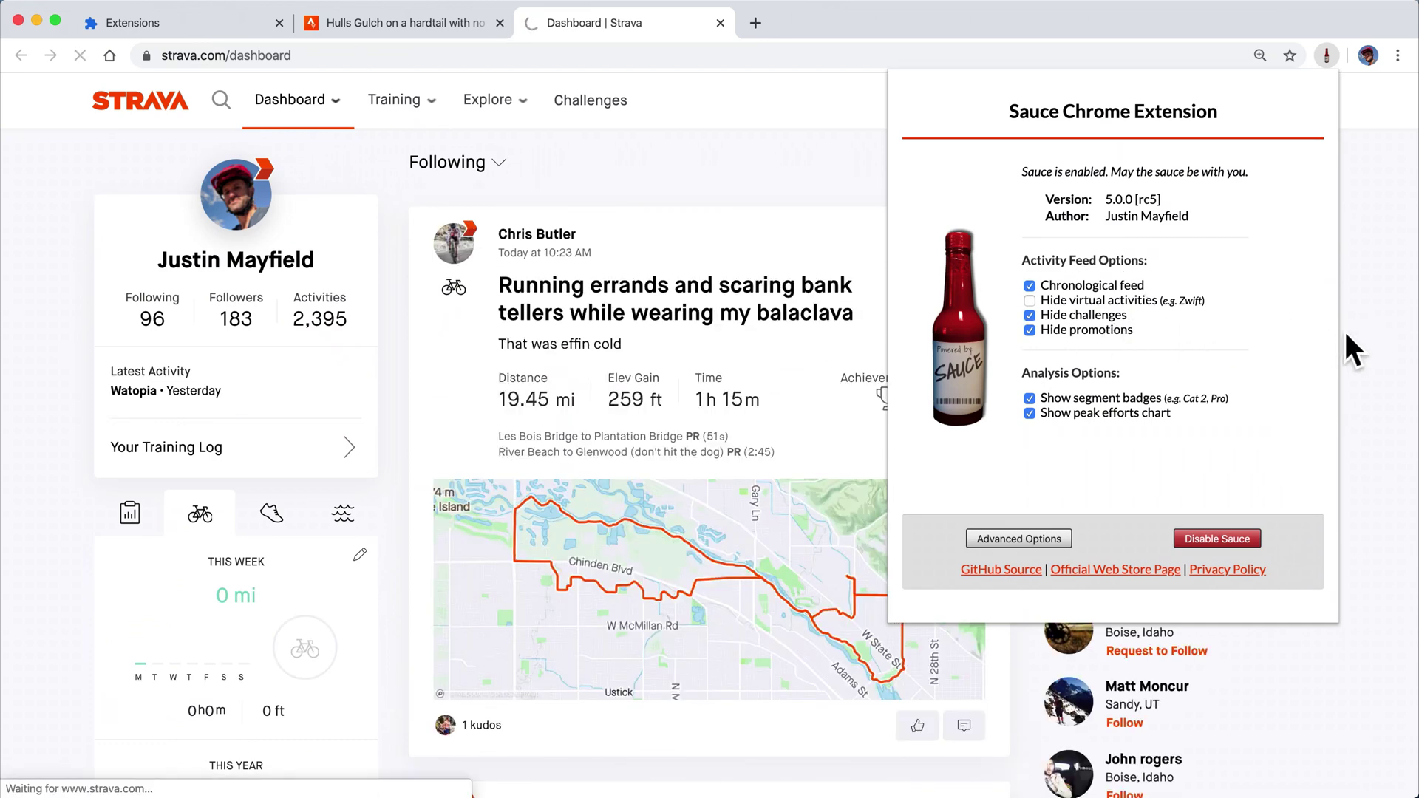
pyautogui.click(1375, 336)
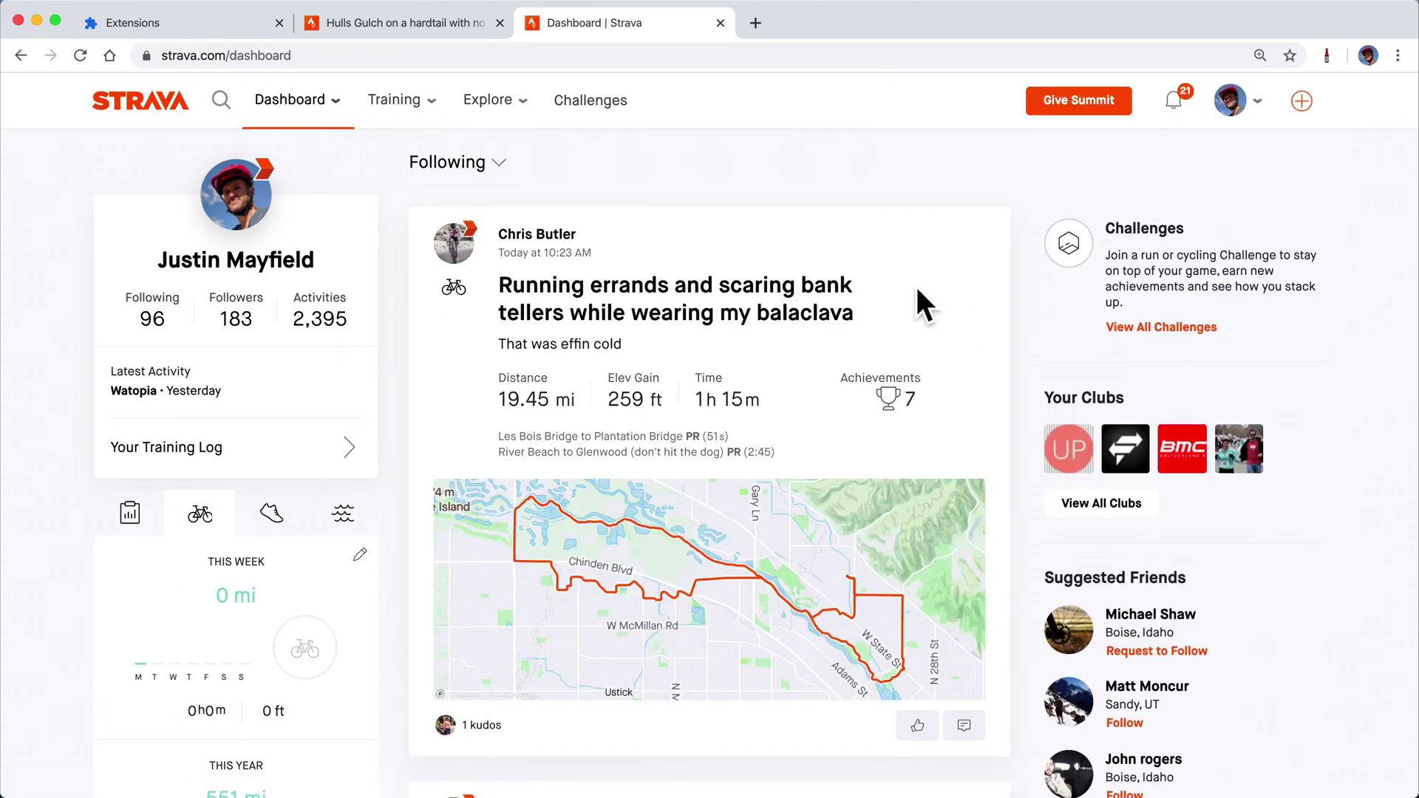
pyautogui.scroll(-4, 926, 300)
pyautogui.scroll(-3, 930, 305)
pyautogui.scroll(-4, 929, 305)
pyautogui.scroll(-4, 930, 305)
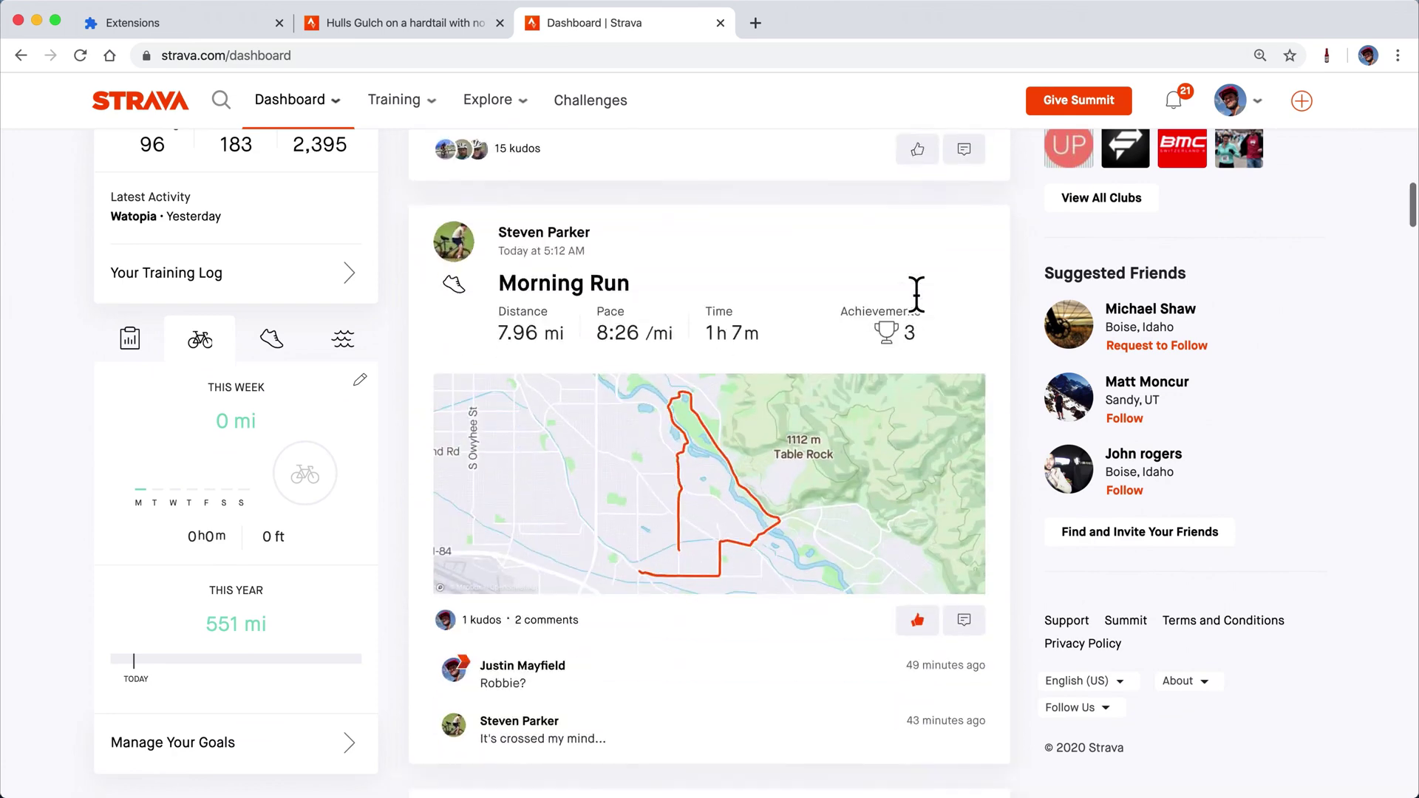
pyautogui.scroll(-1, 929, 304)
pyautogui.scroll(3, 931, 310)
pyautogui.scroll(2, 932, 311)
pyautogui.scroll(2, 921, 300)
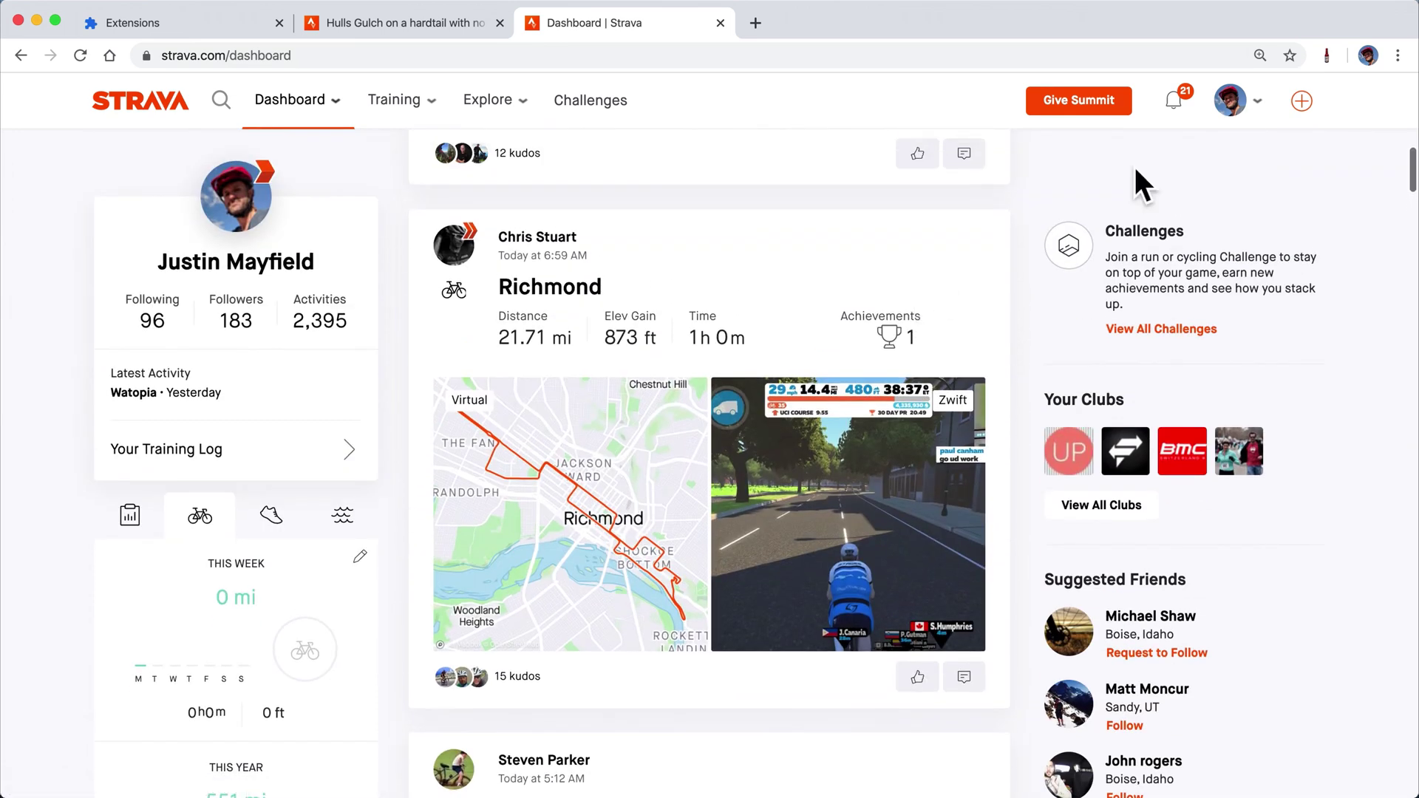
# - Turn on Sauce's Hide virtual activities option so Zwift rides drop from the feed
pyautogui.click(1326, 54)
pyautogui.click(1030, 301)
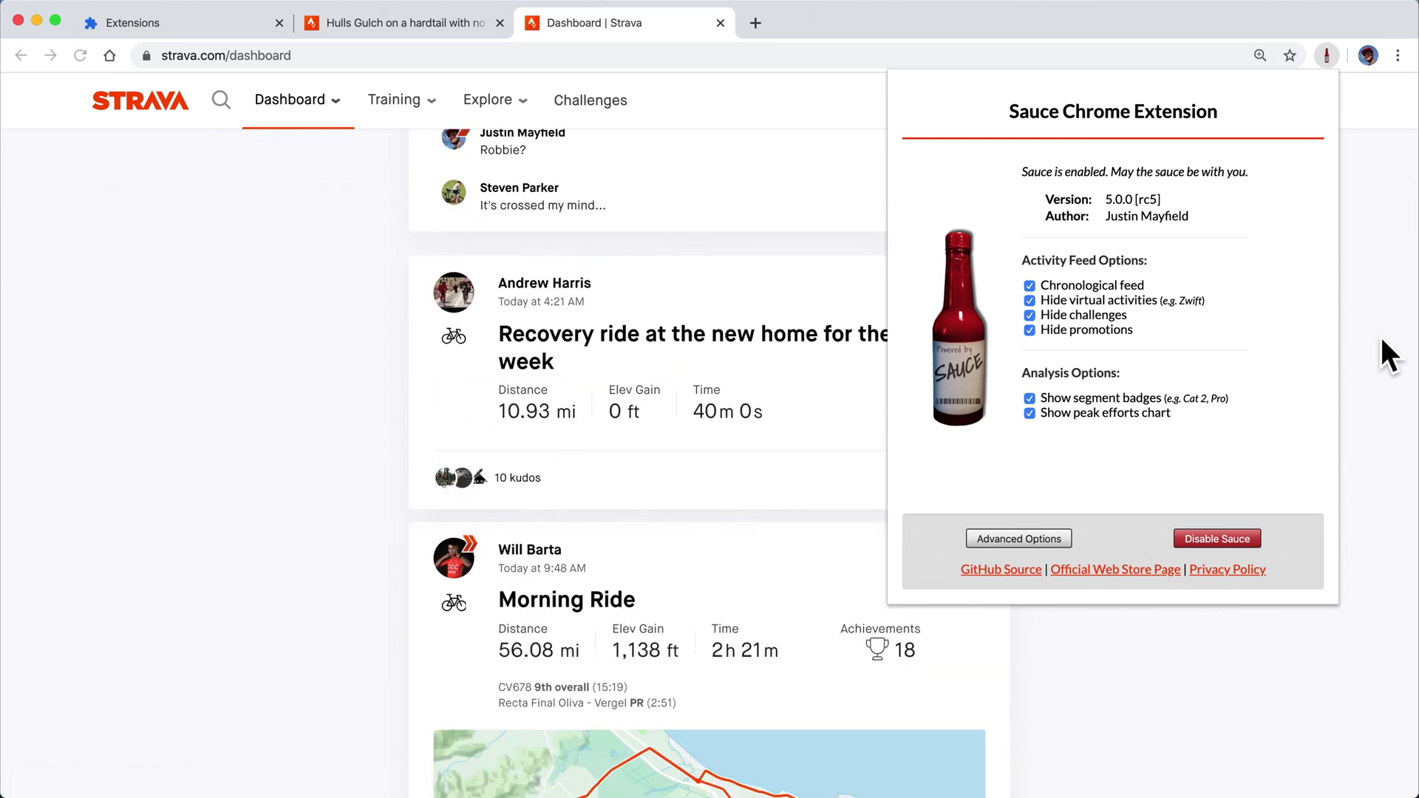
pyautogui.click(1381, 333)
pyautogui.scroll(2, 986, 380)
pyautogui.scroll(2, 986, 380)
pyautogui.scroll(2, 986, 381)
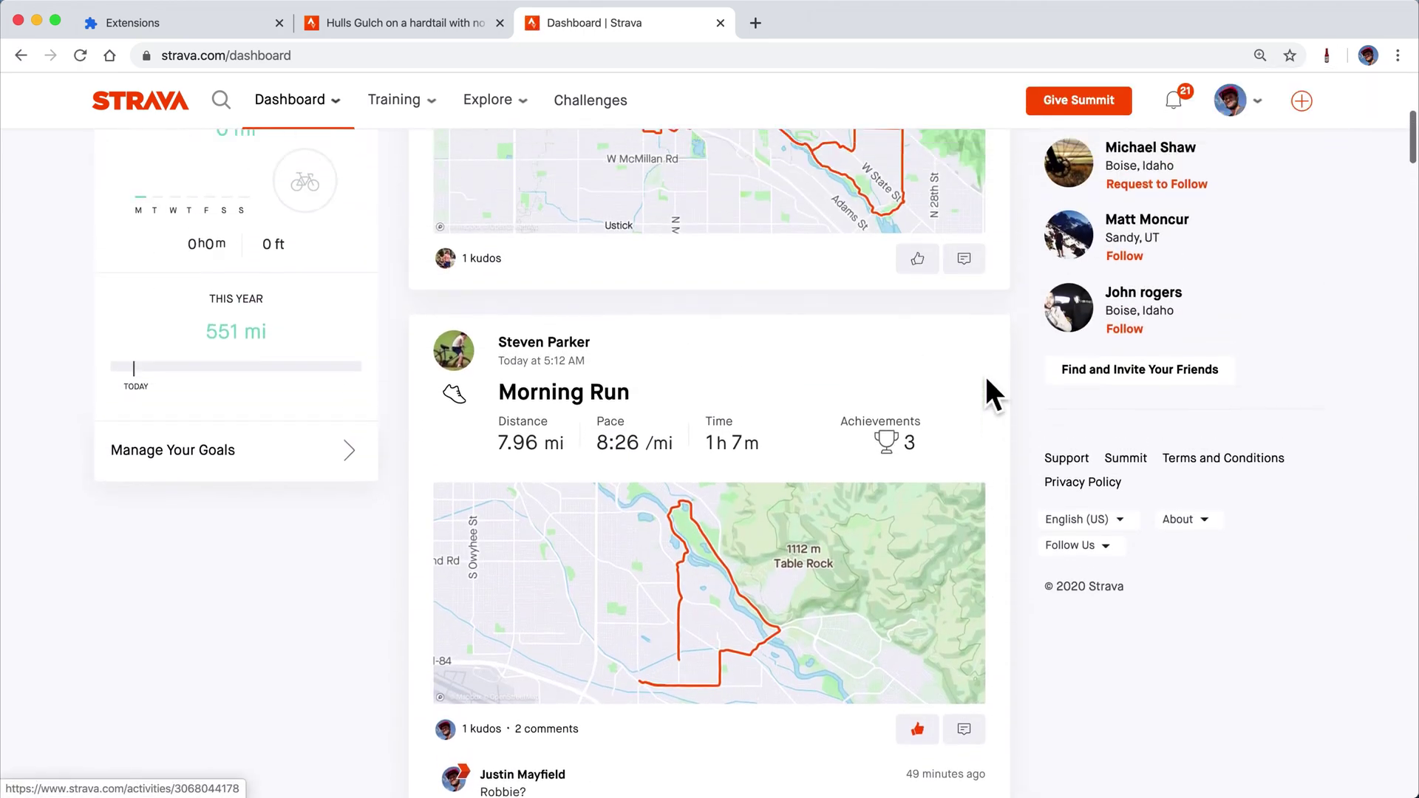
pyautogui.scroll(1, 986, 381)
pyautogui.scroll(3, 986, 381)
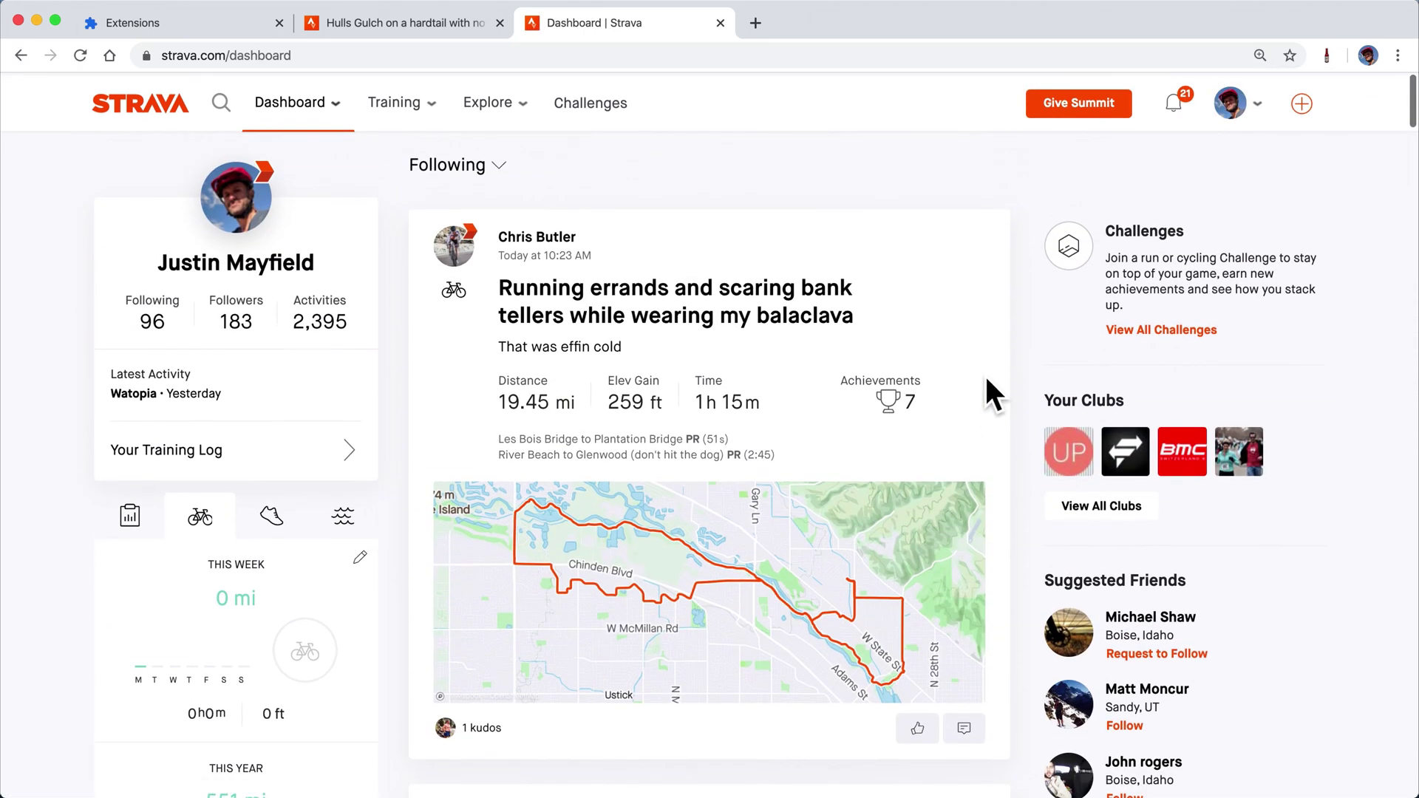